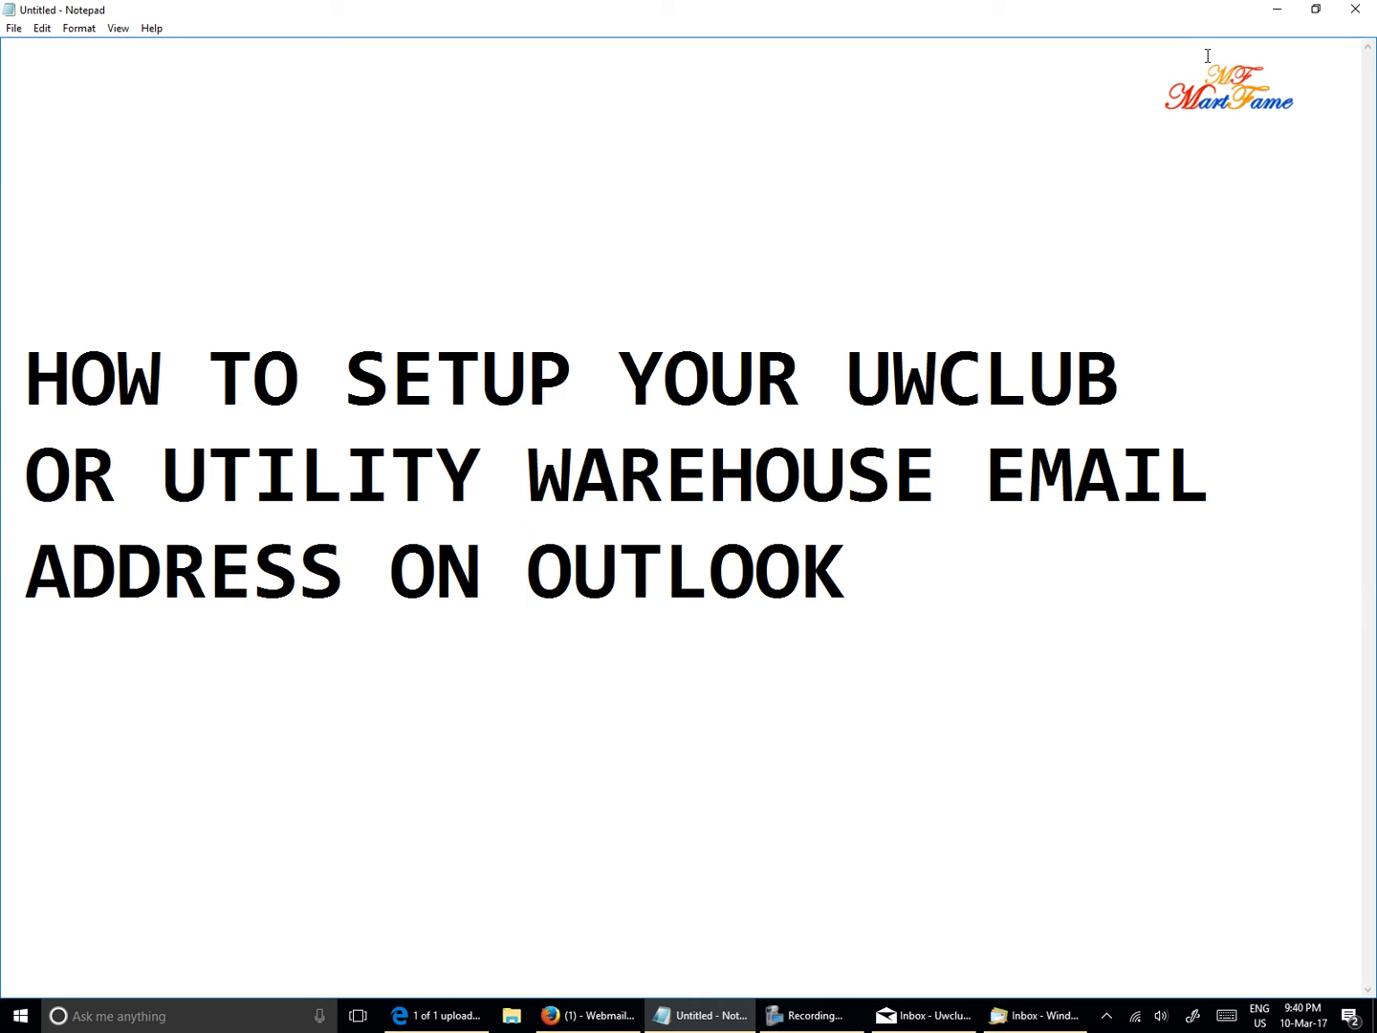
# - Minimise the Notepad note about setting up a UWCLUB email to reveal the desktop
pyautogui.click(1278, 10)
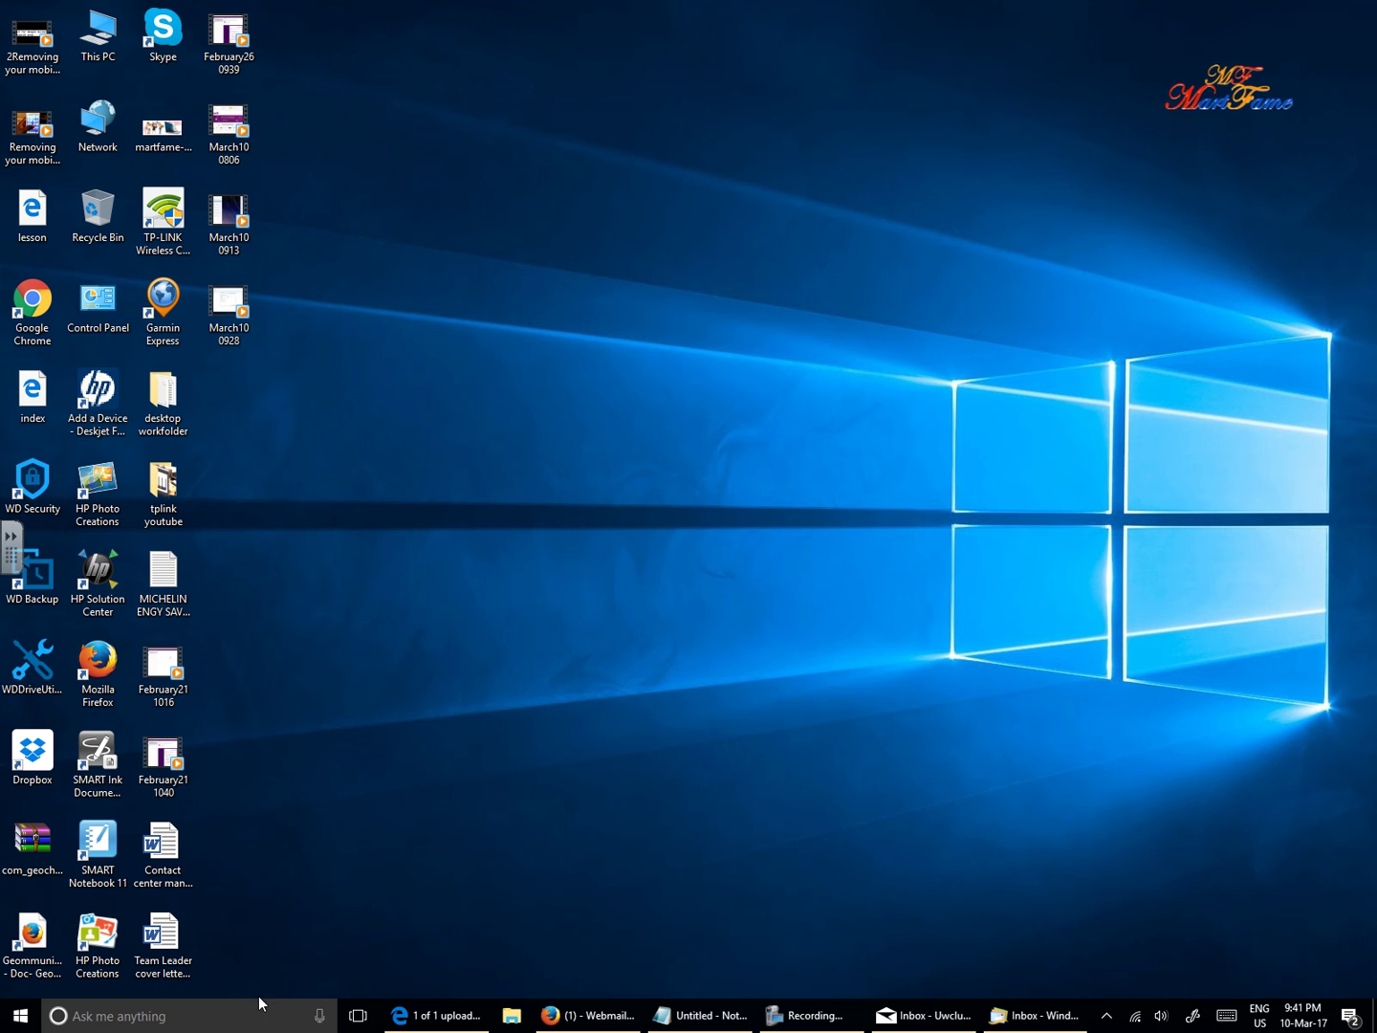
# - Search Windows for 'OUTL' so Outlook 2013 appears as the best match
pyautogui.click(228, 1020)
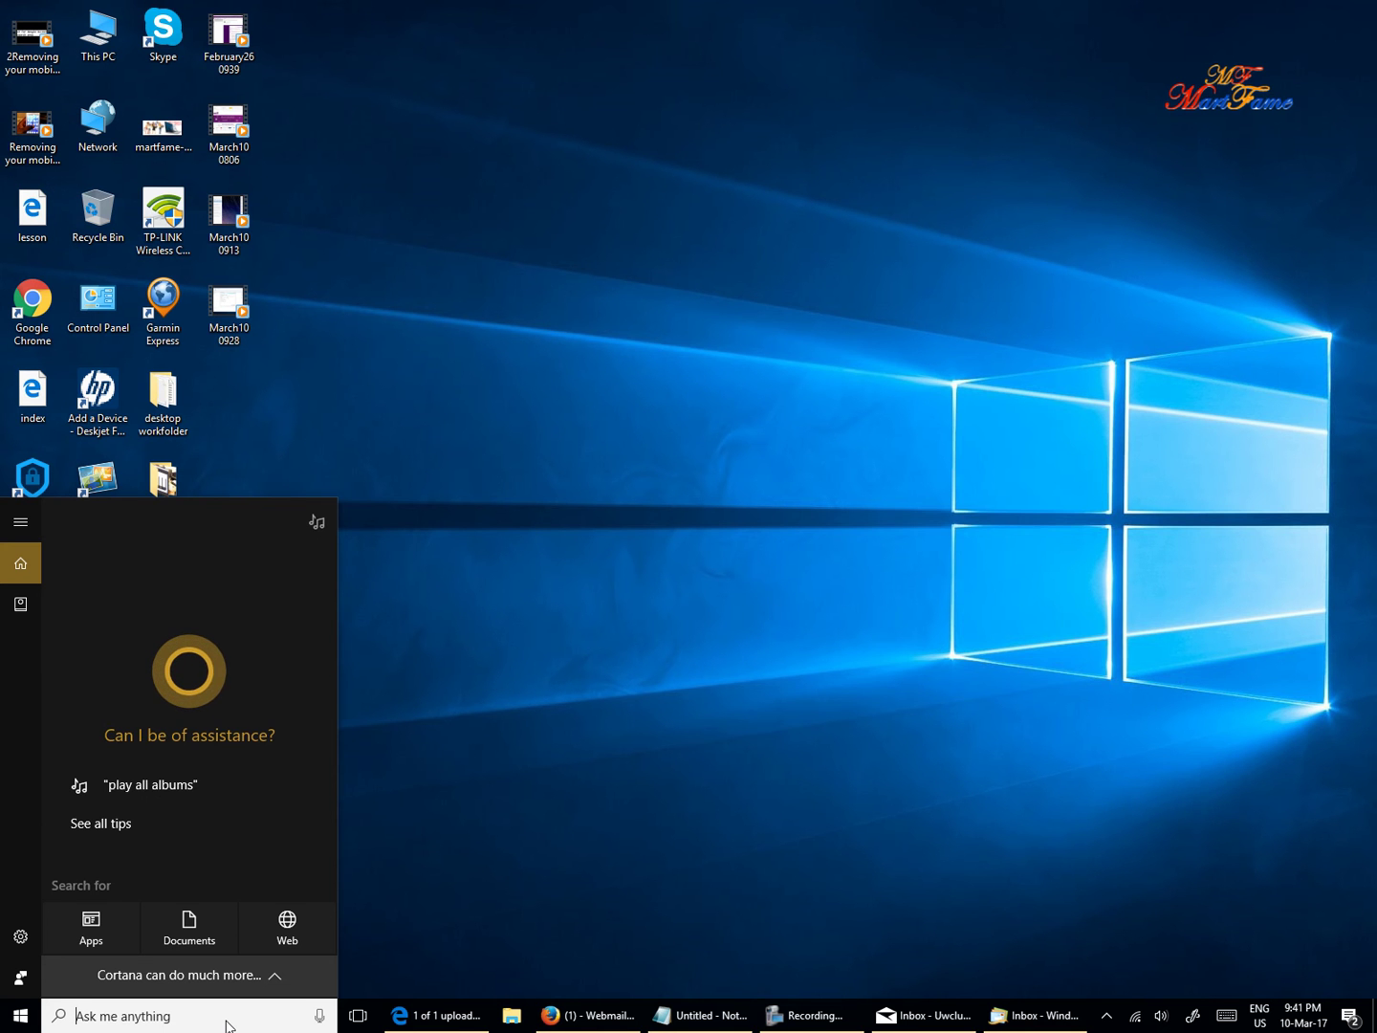
pyautogui.write('OUTL')
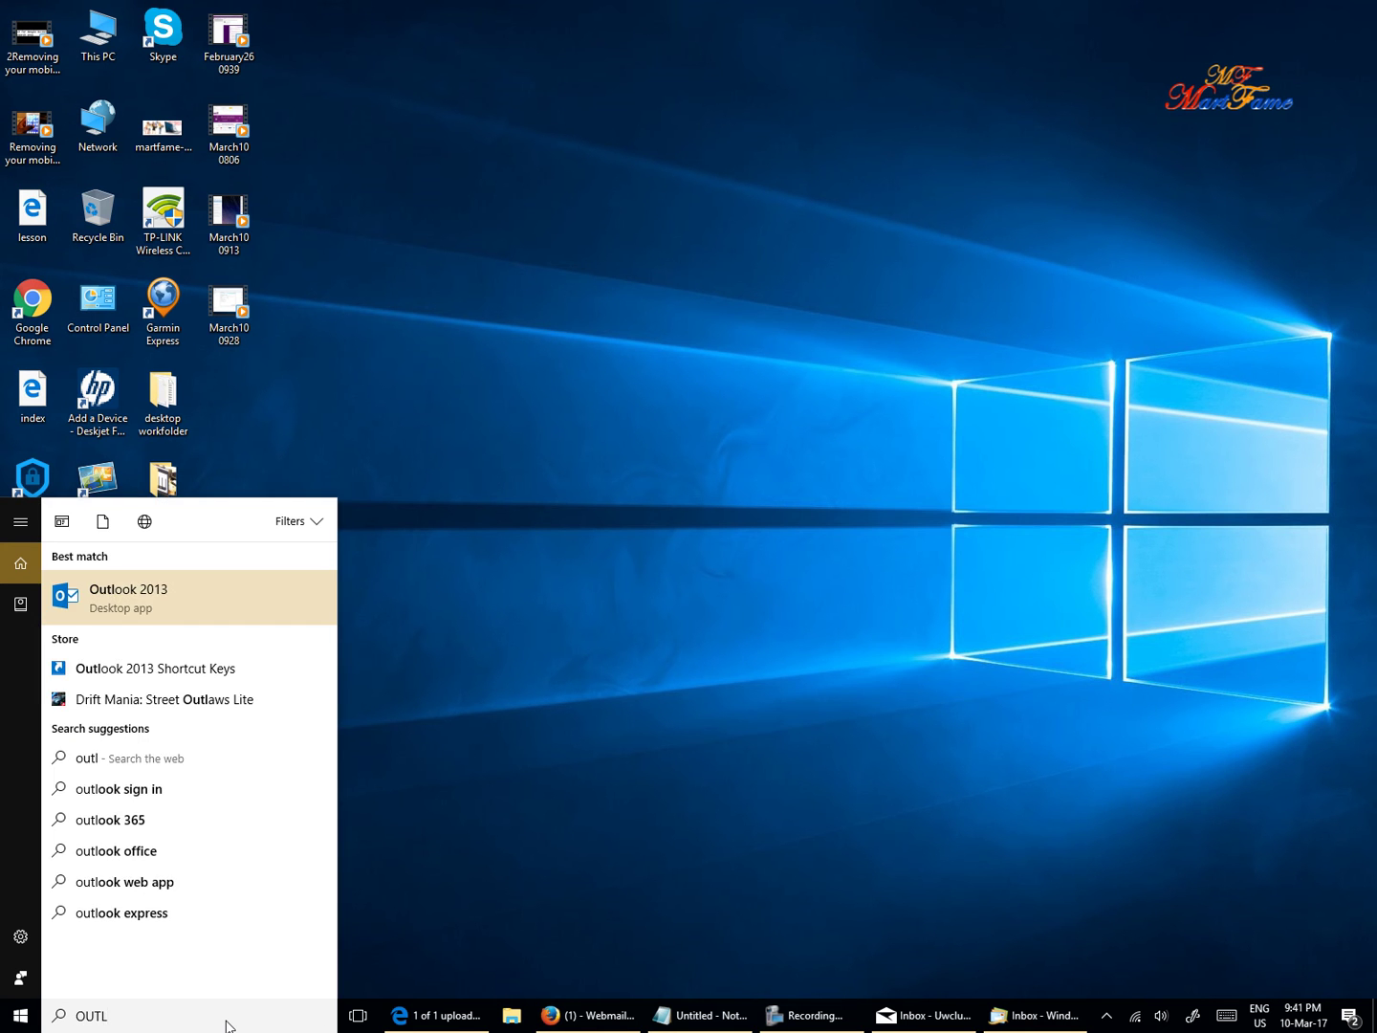
# - Launch Outlook 2013 and agree to set up an email account
pyautogui.click(177, 600)
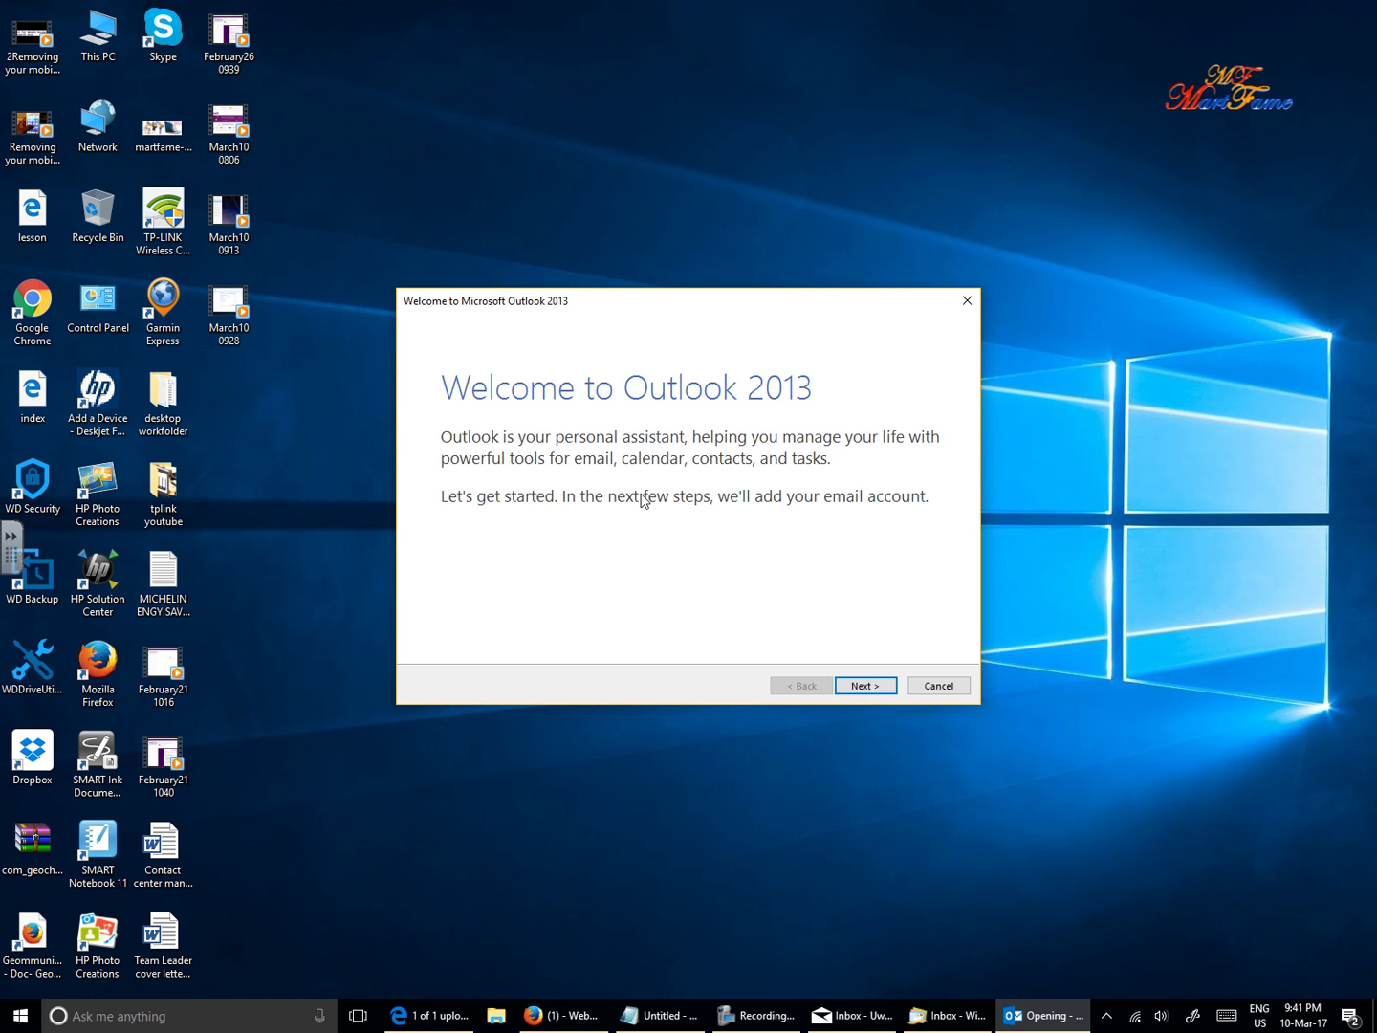
pyautogui.click(870, 687)
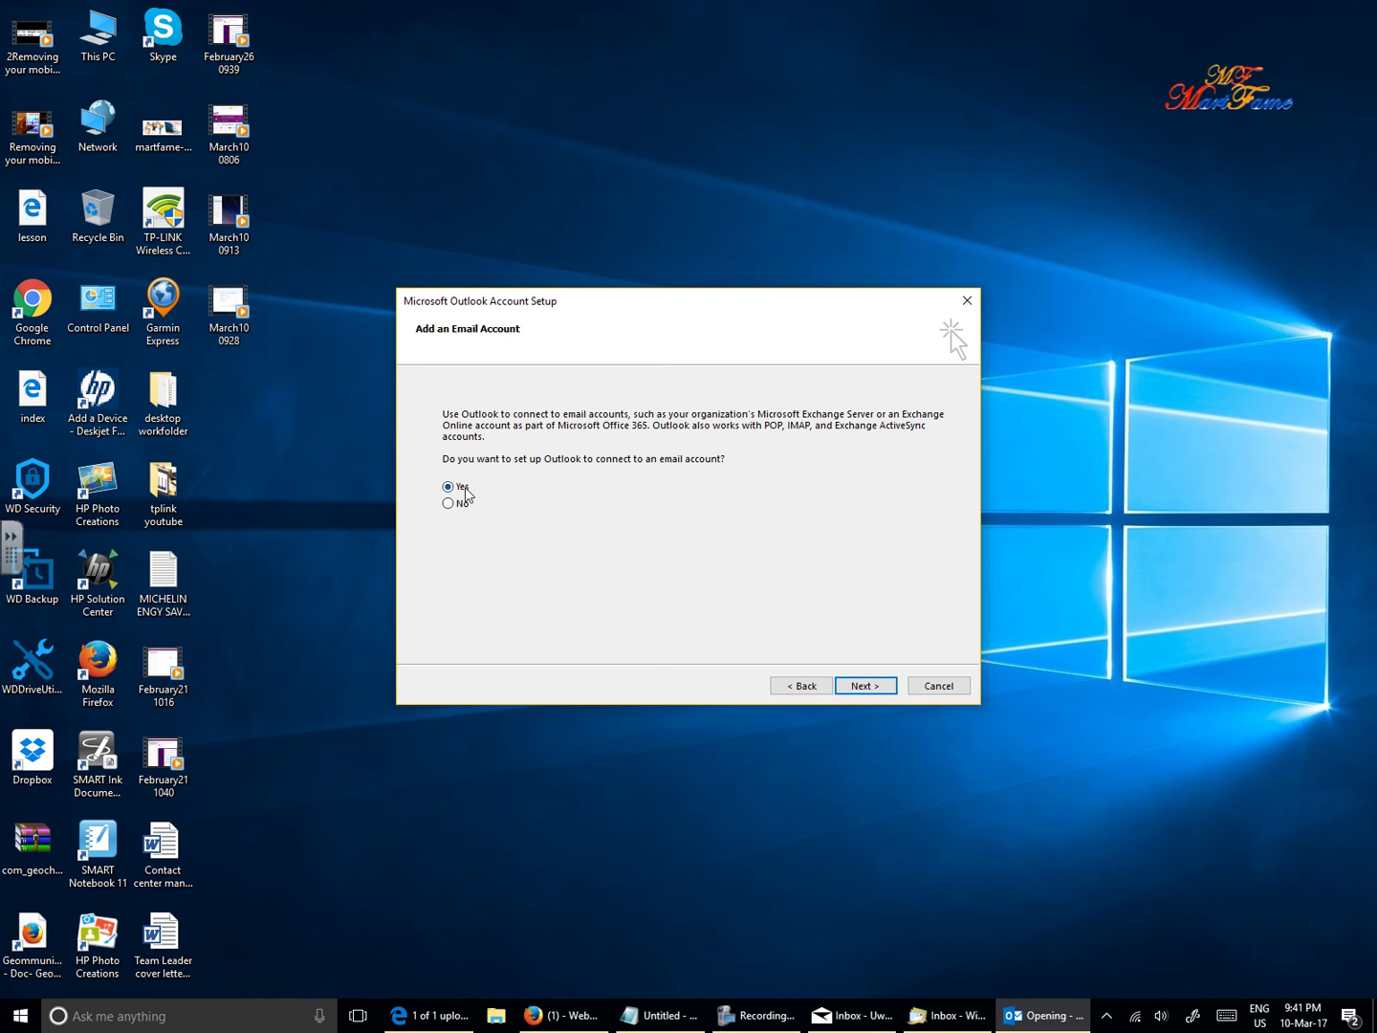
pyautogui.click(865, 684)
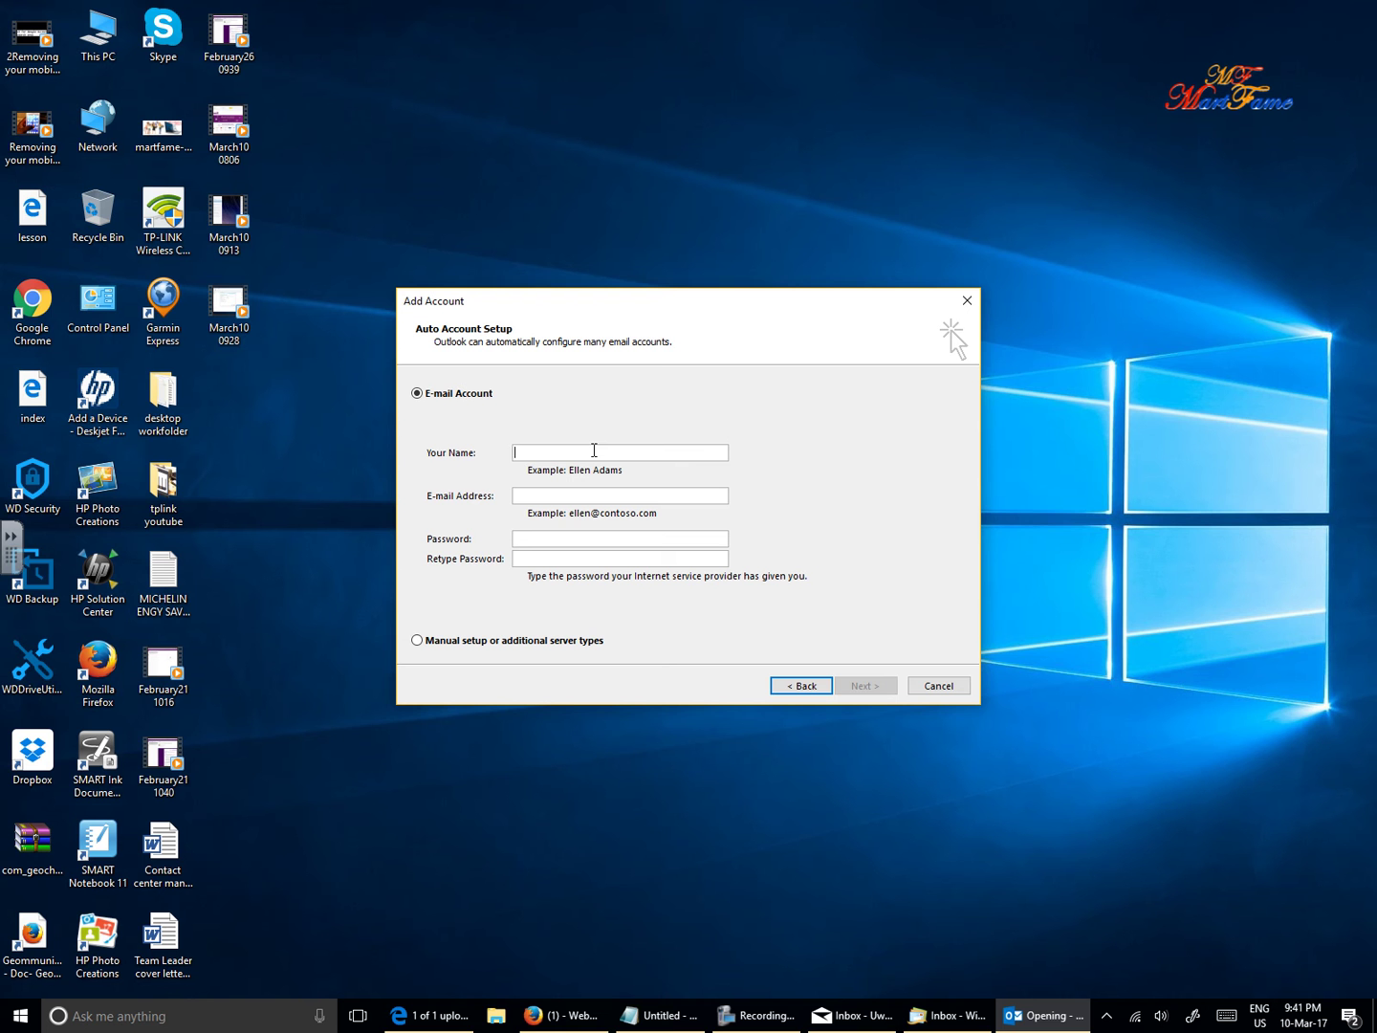
# - Enter the account holder's name, e-mail address and password, plus the password confirmation
pyautogui.write('wILL')
pyautogui.press('BackSpace')
pyautogui.press('BackSpace')
pyautogui.press('BackSpace')
pyautogui.press('BackSpace')
pyautogui.click(590, 494)
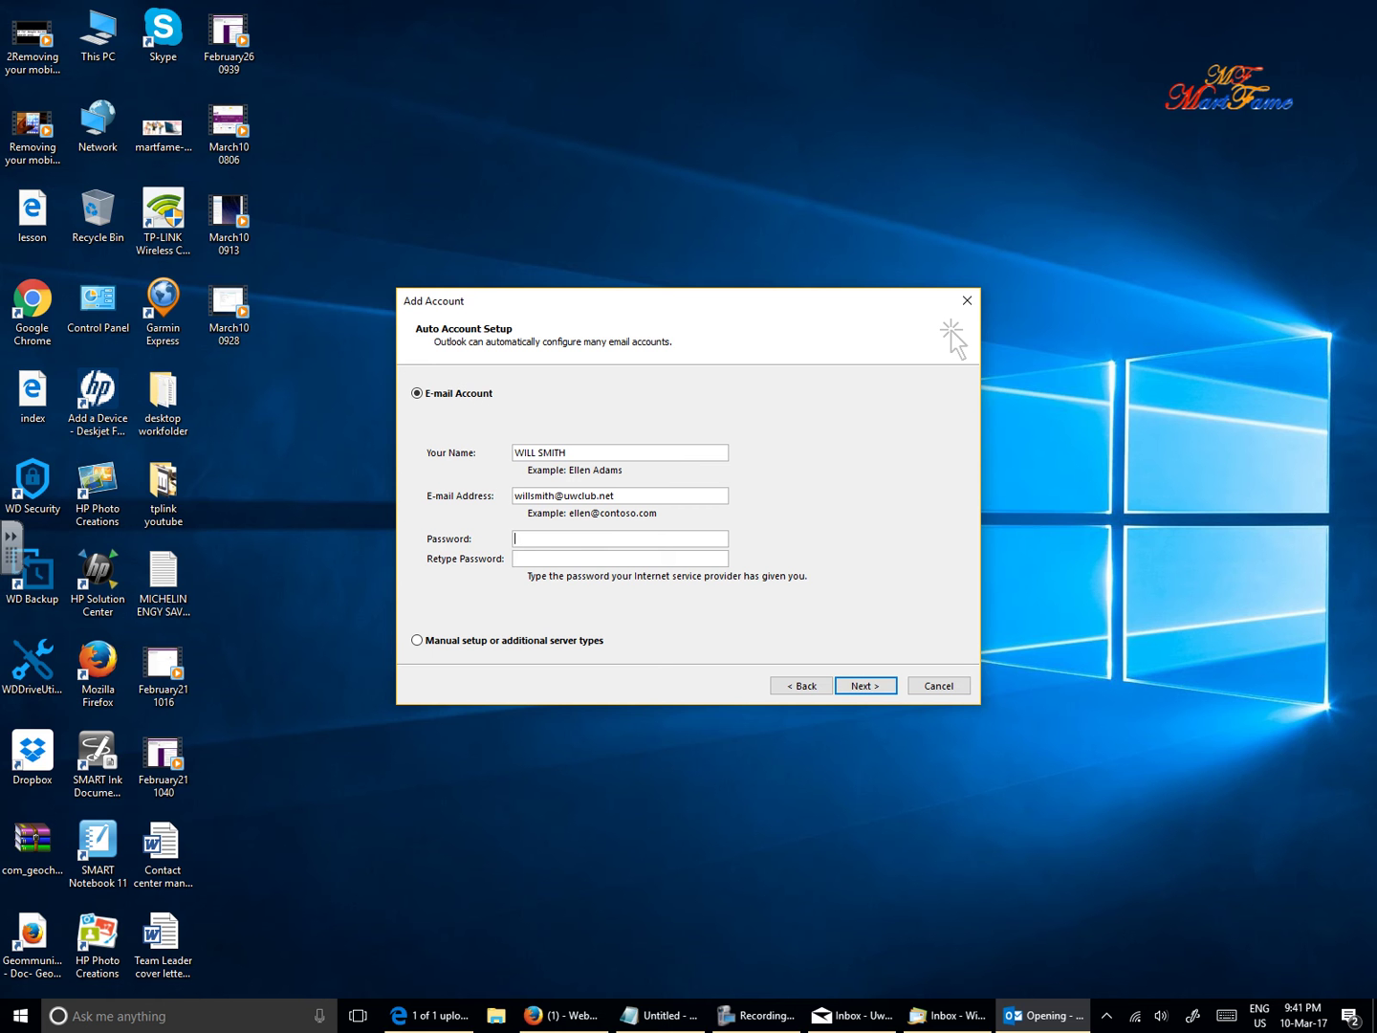
pyautogui.write('*************')
pyautogui.press('Tab')
pyautogui.write('*************')
# - Choose manual setup and continue to the POP or IMAP service choice
pyautogui.click(418, 641)
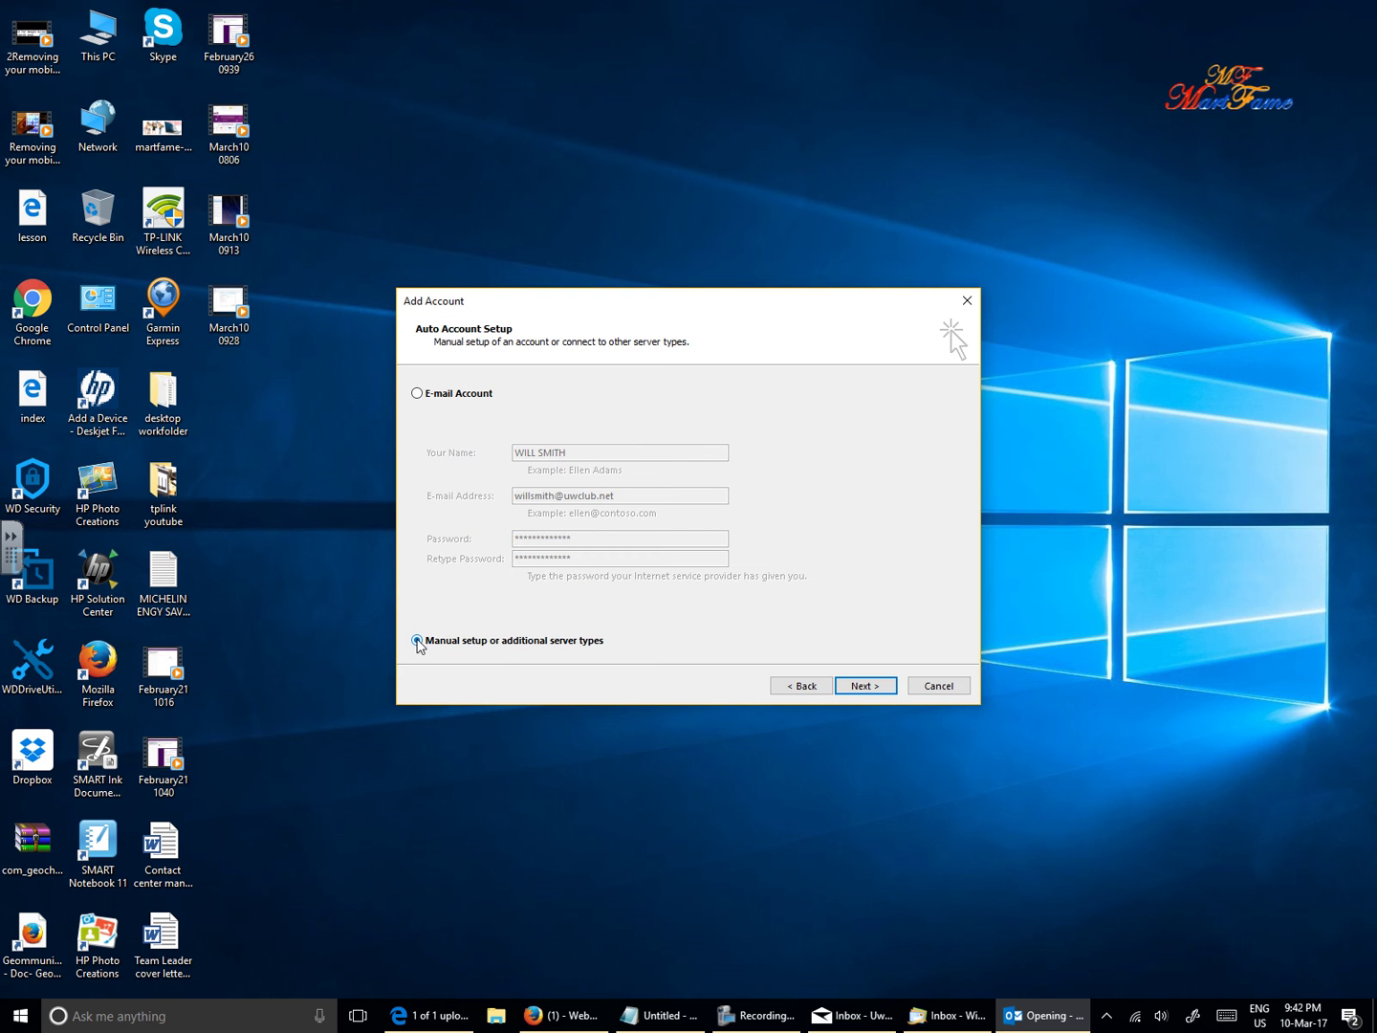
pyautogui.click(879, 691)
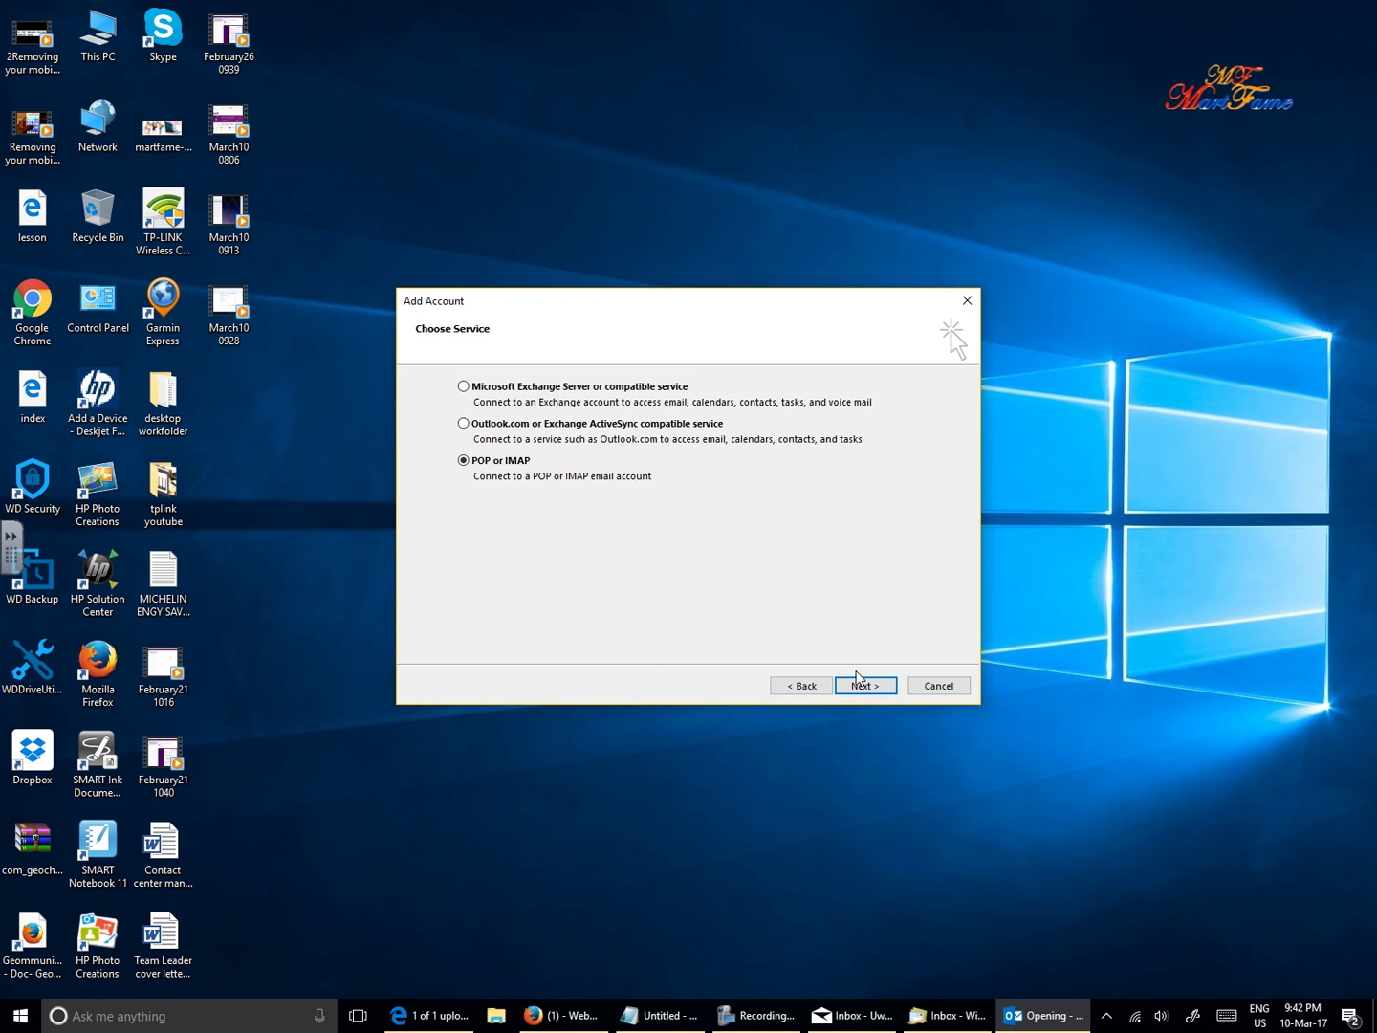
# - Set account type POP3 with servers pop3.uwclub.net and smtp.uwclub.net, and enter the logon user name
pyautogui.click(862, 686)
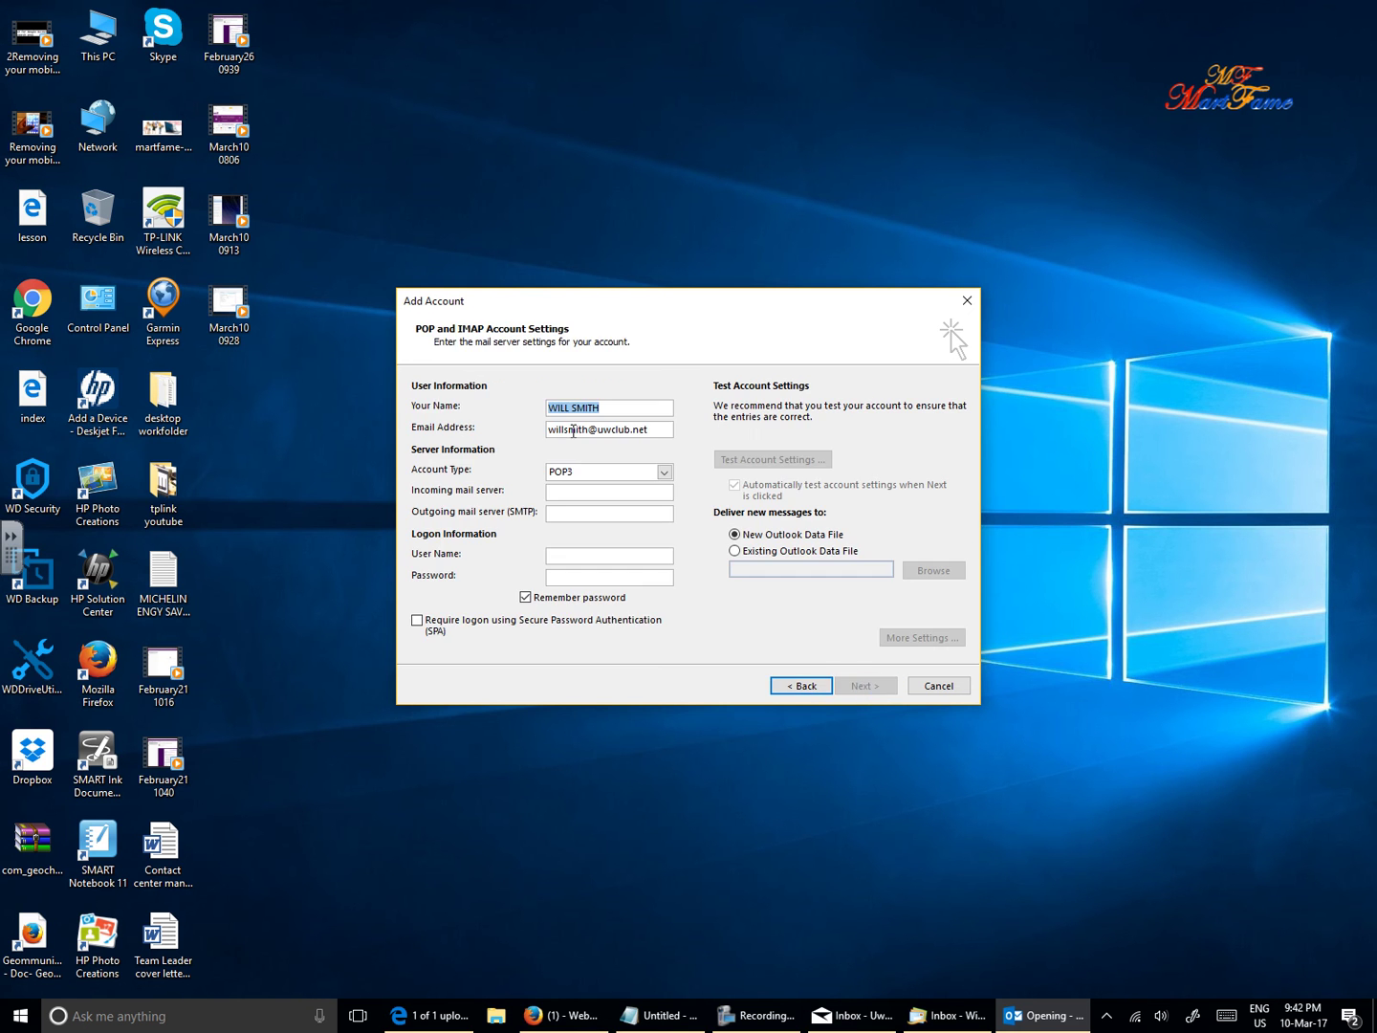
pyautogui.click(666, 474)
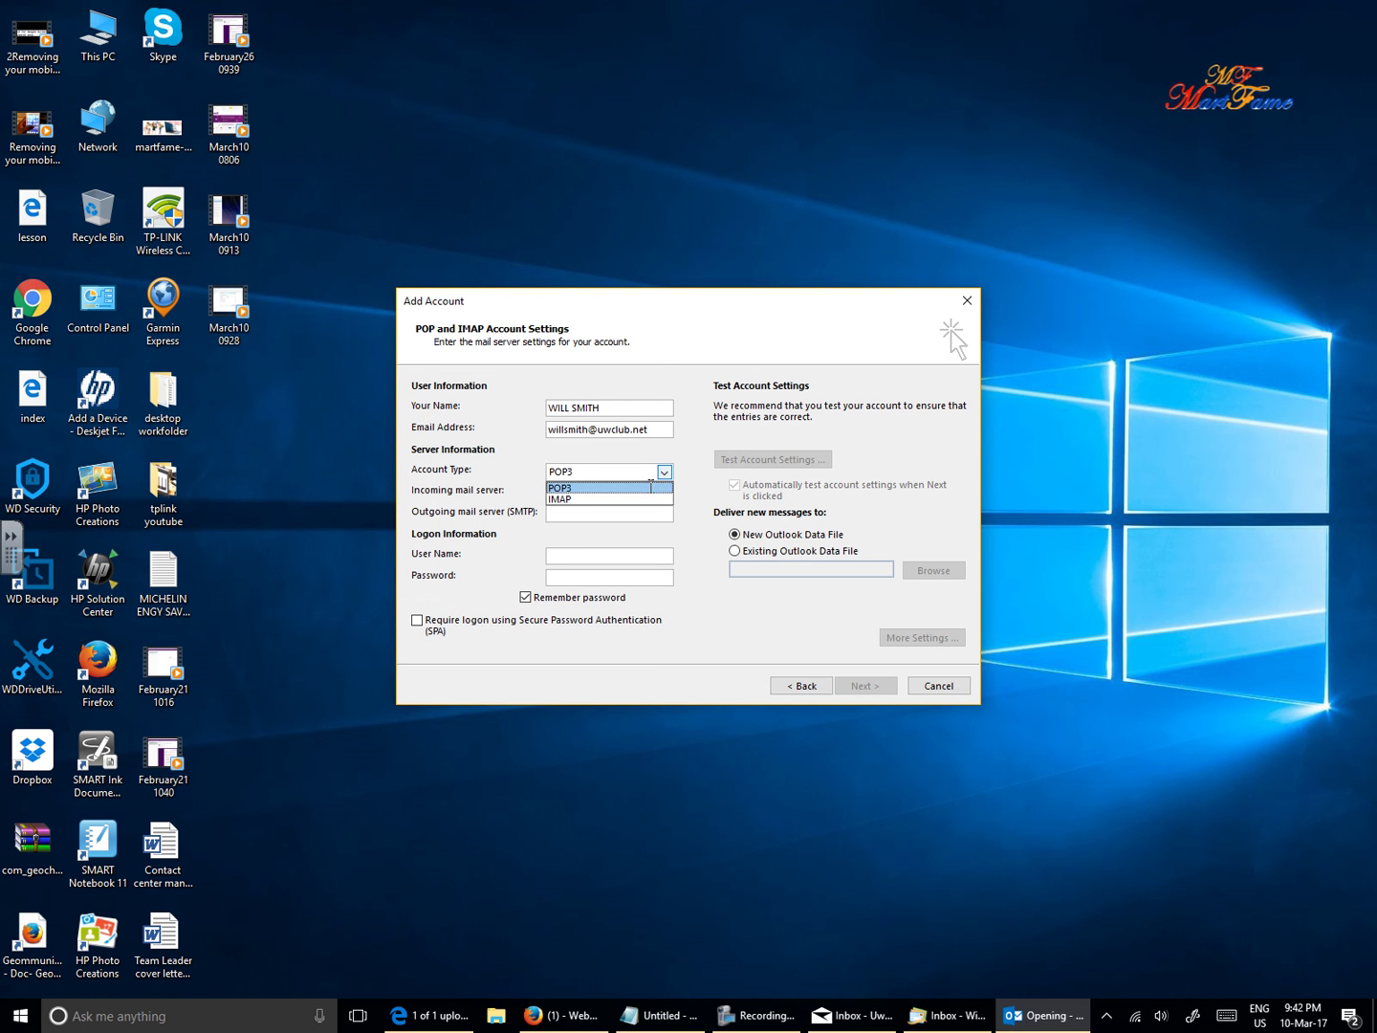
pyautogui.click(653, 488)
pyautogui.click(632, 492)
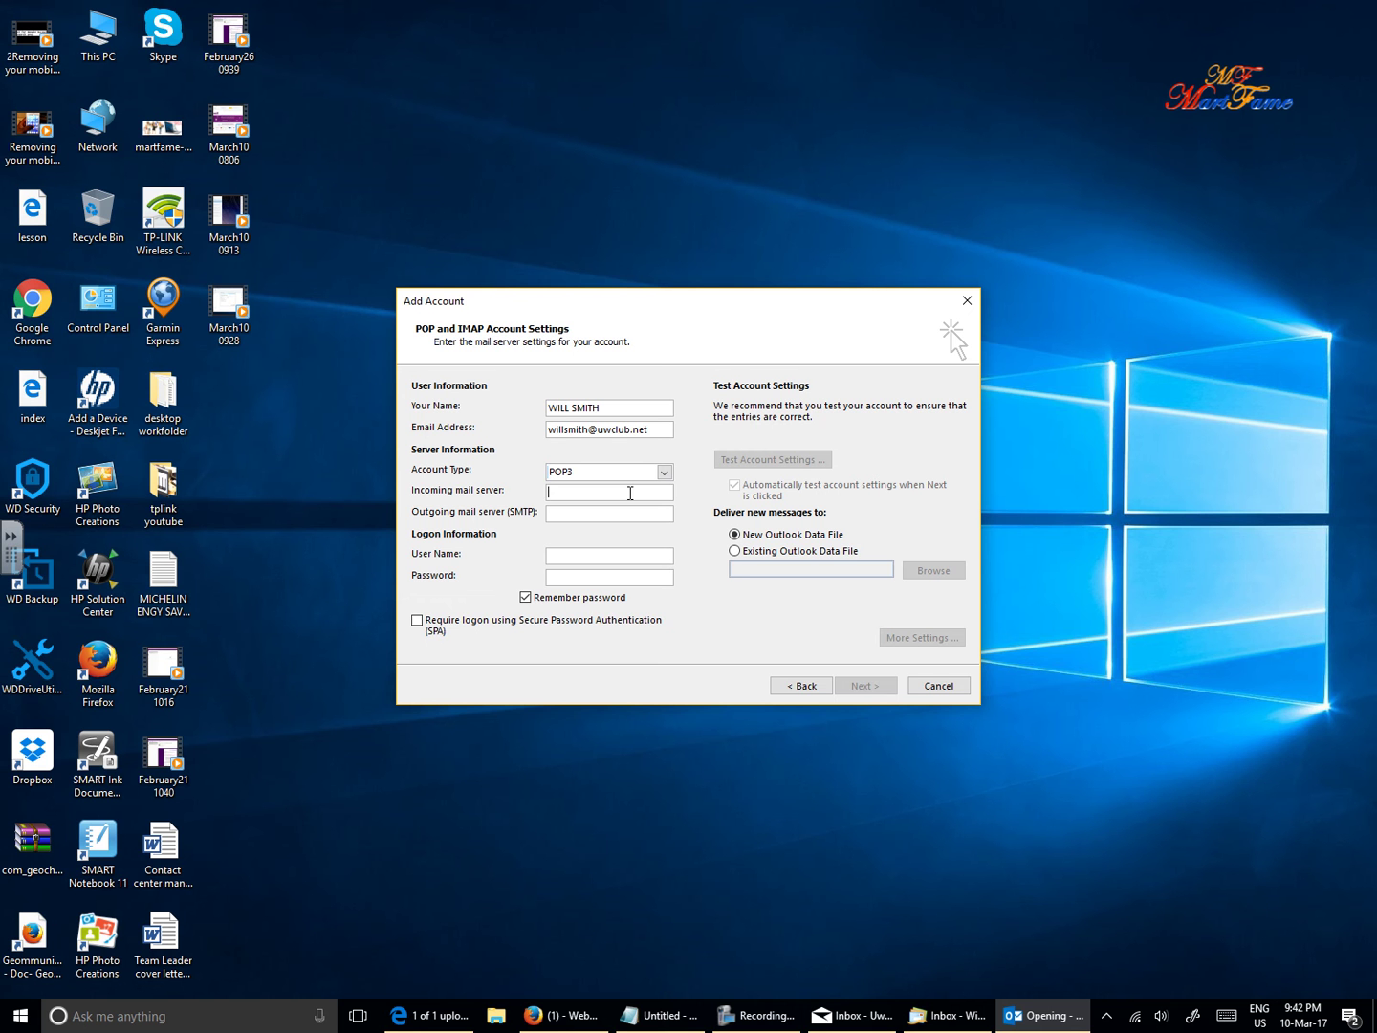
pyautogui.write('pop3.uwclub.net')
pyautogui.click(611, 518)
pyautogui.write('smtp.uwclub.net')
pyautogui.click(582, 556)
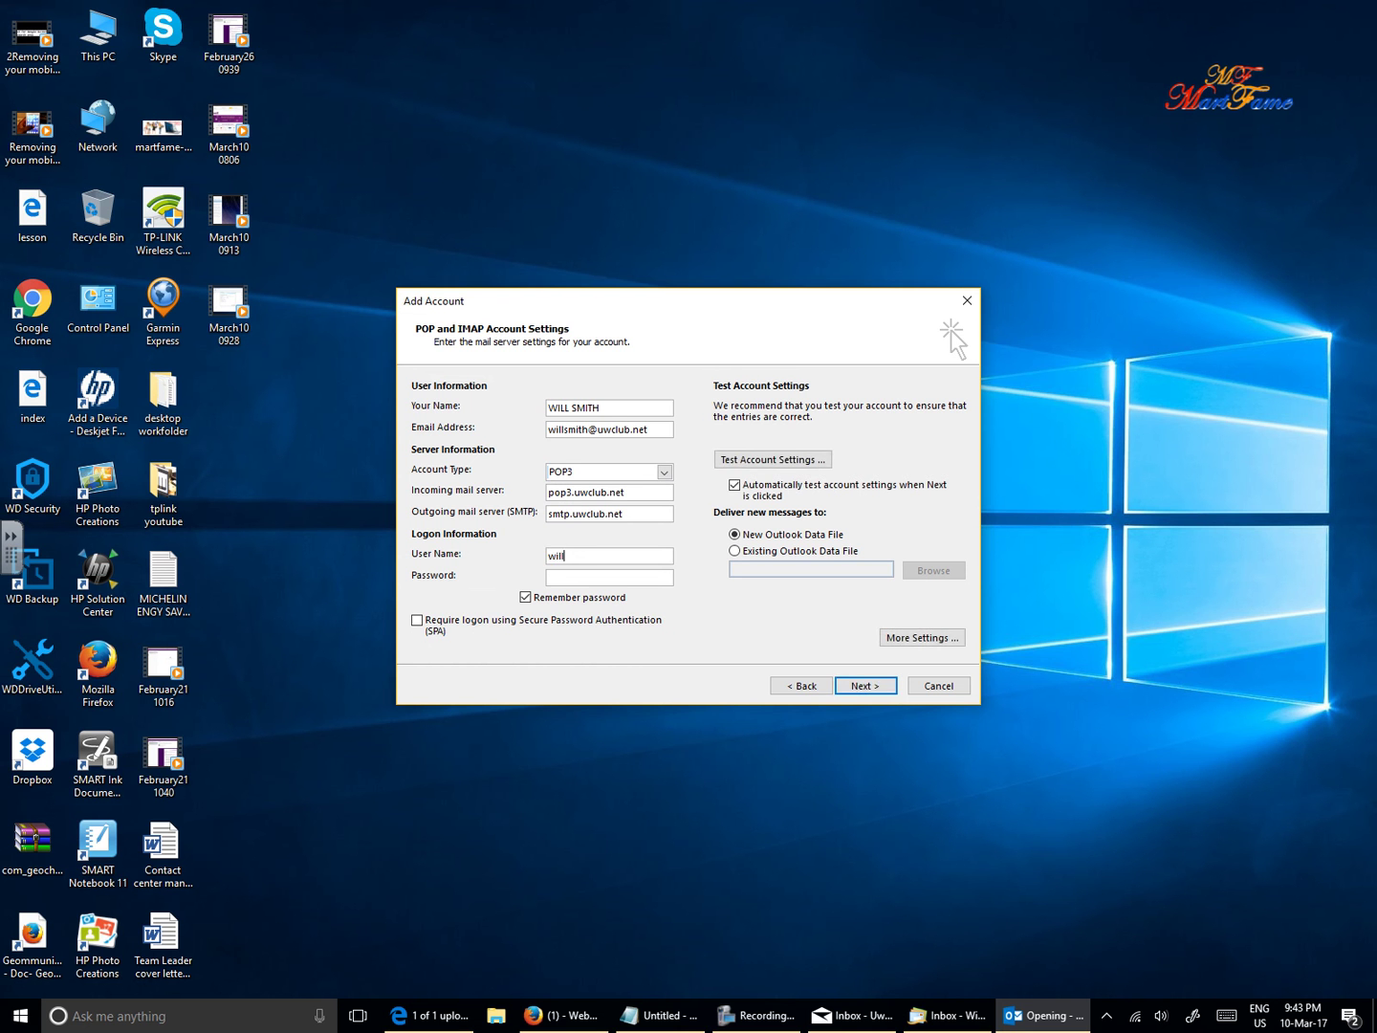
pyautogui.write('********')
pyautogui.write('*')
pyautogui.write('****')
# - Make the outgoing SMTP server require authentication with its own logon user name
pyautogui.click(924, 638)
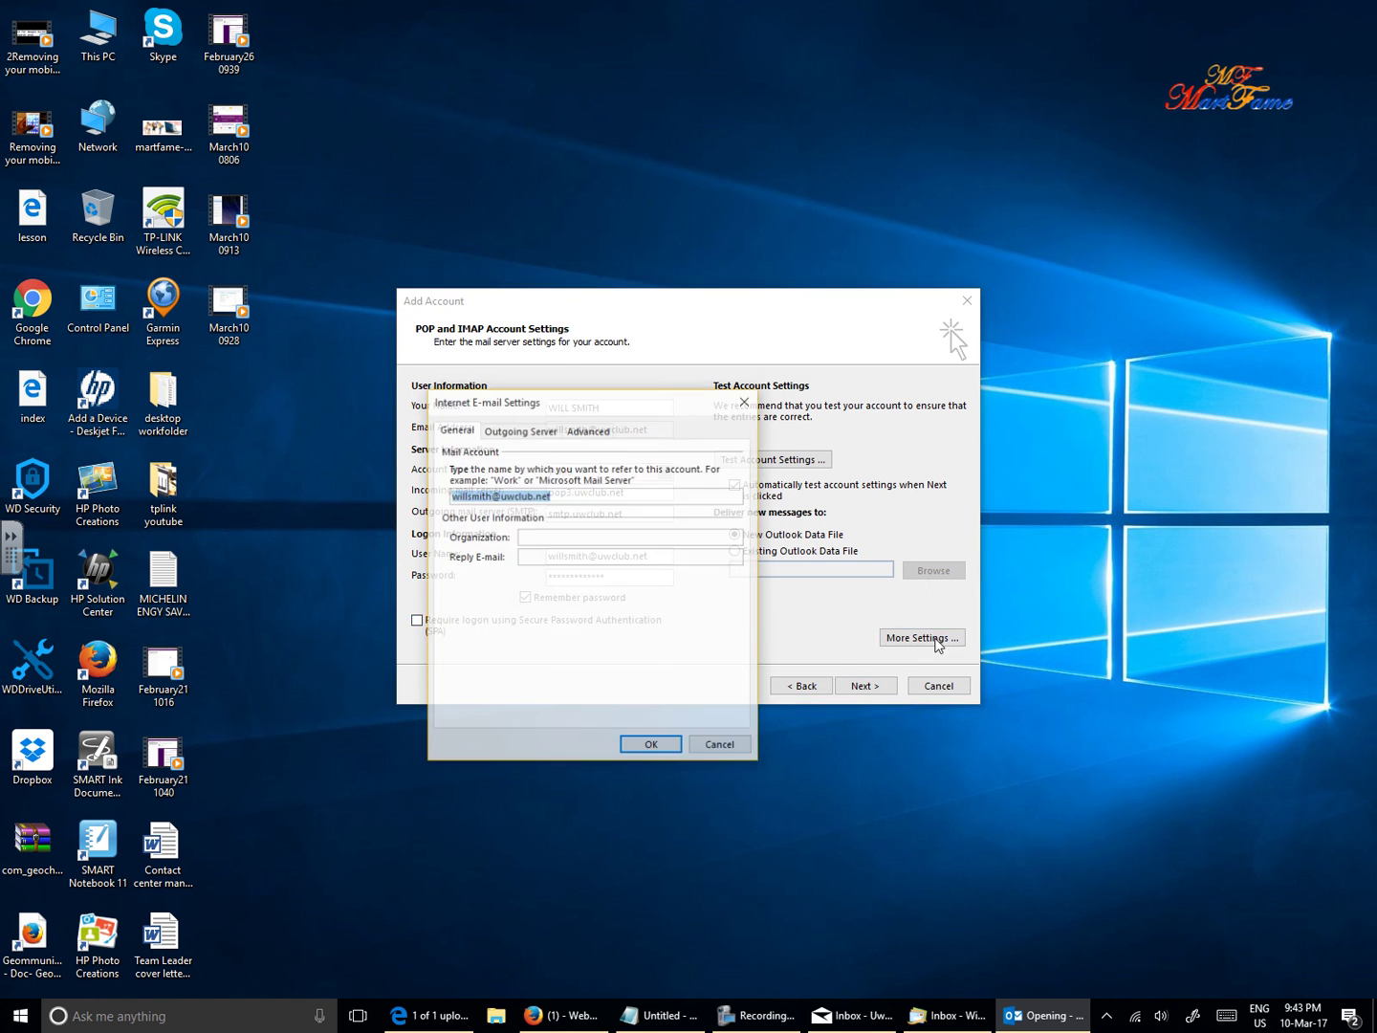
pyautogui.click(522, 433)
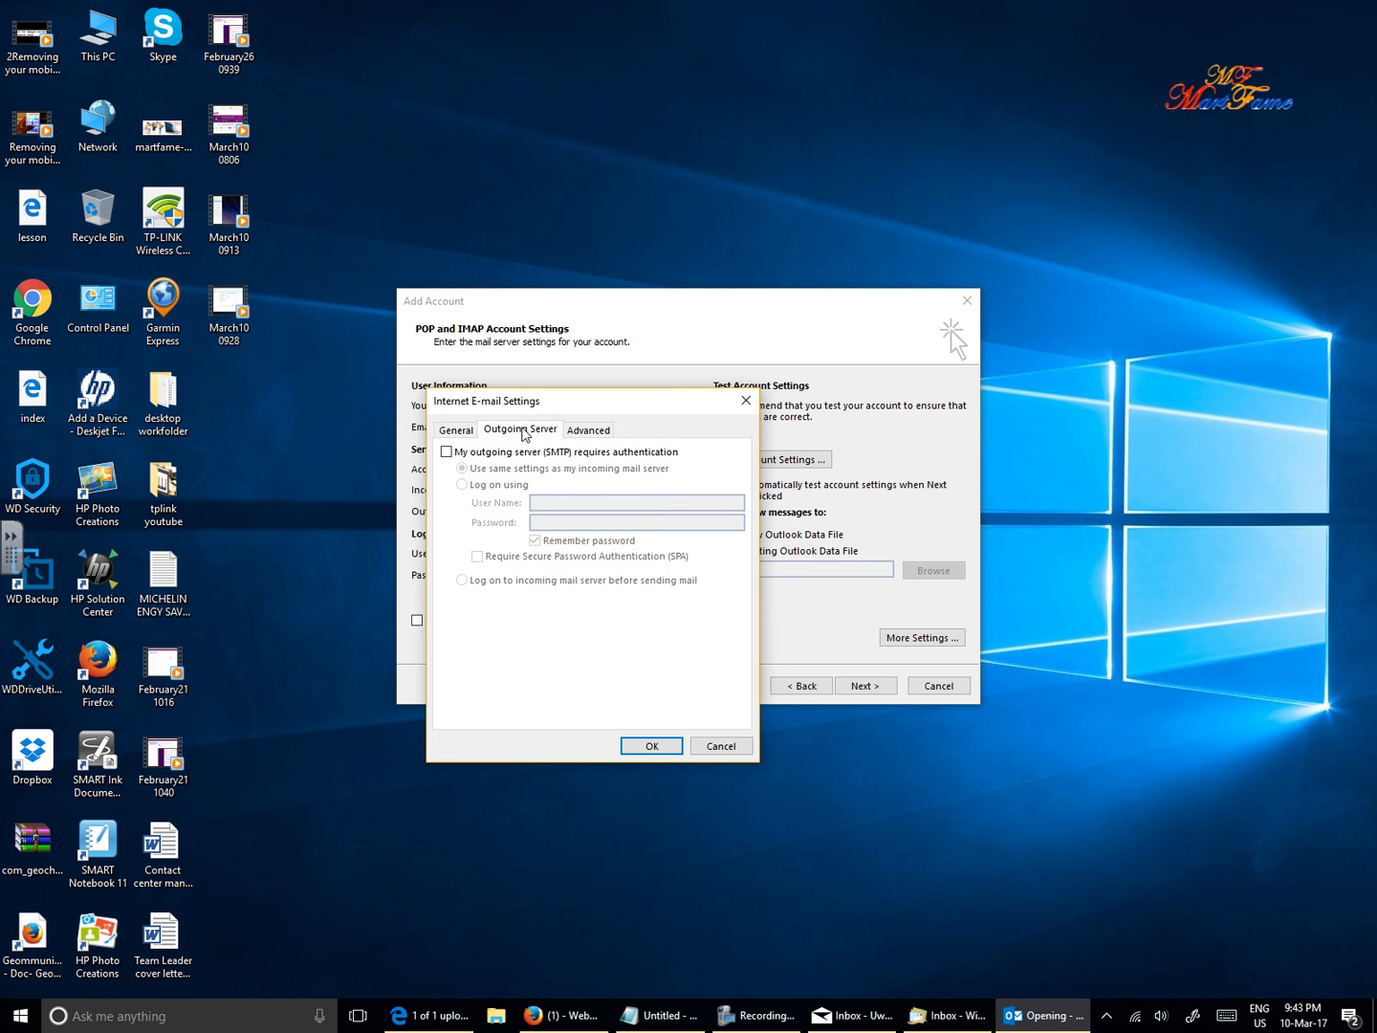
pyautogui.click(446, 438)
pyautogui.click(506, 432)
pyautogui.click(447, 452)
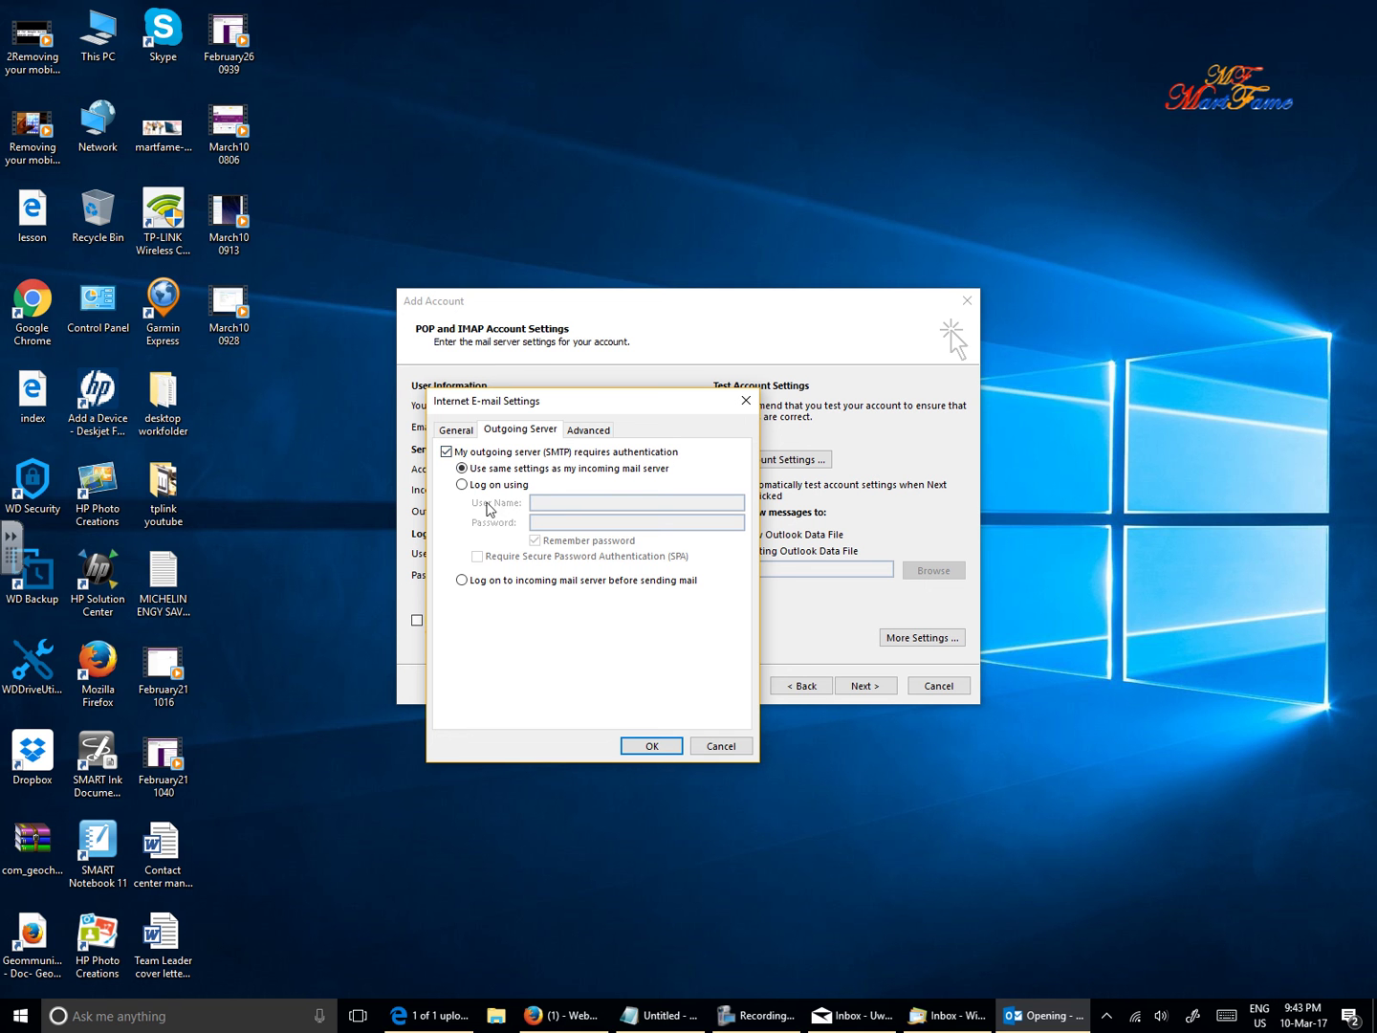
pyautogui.click(462, 485)
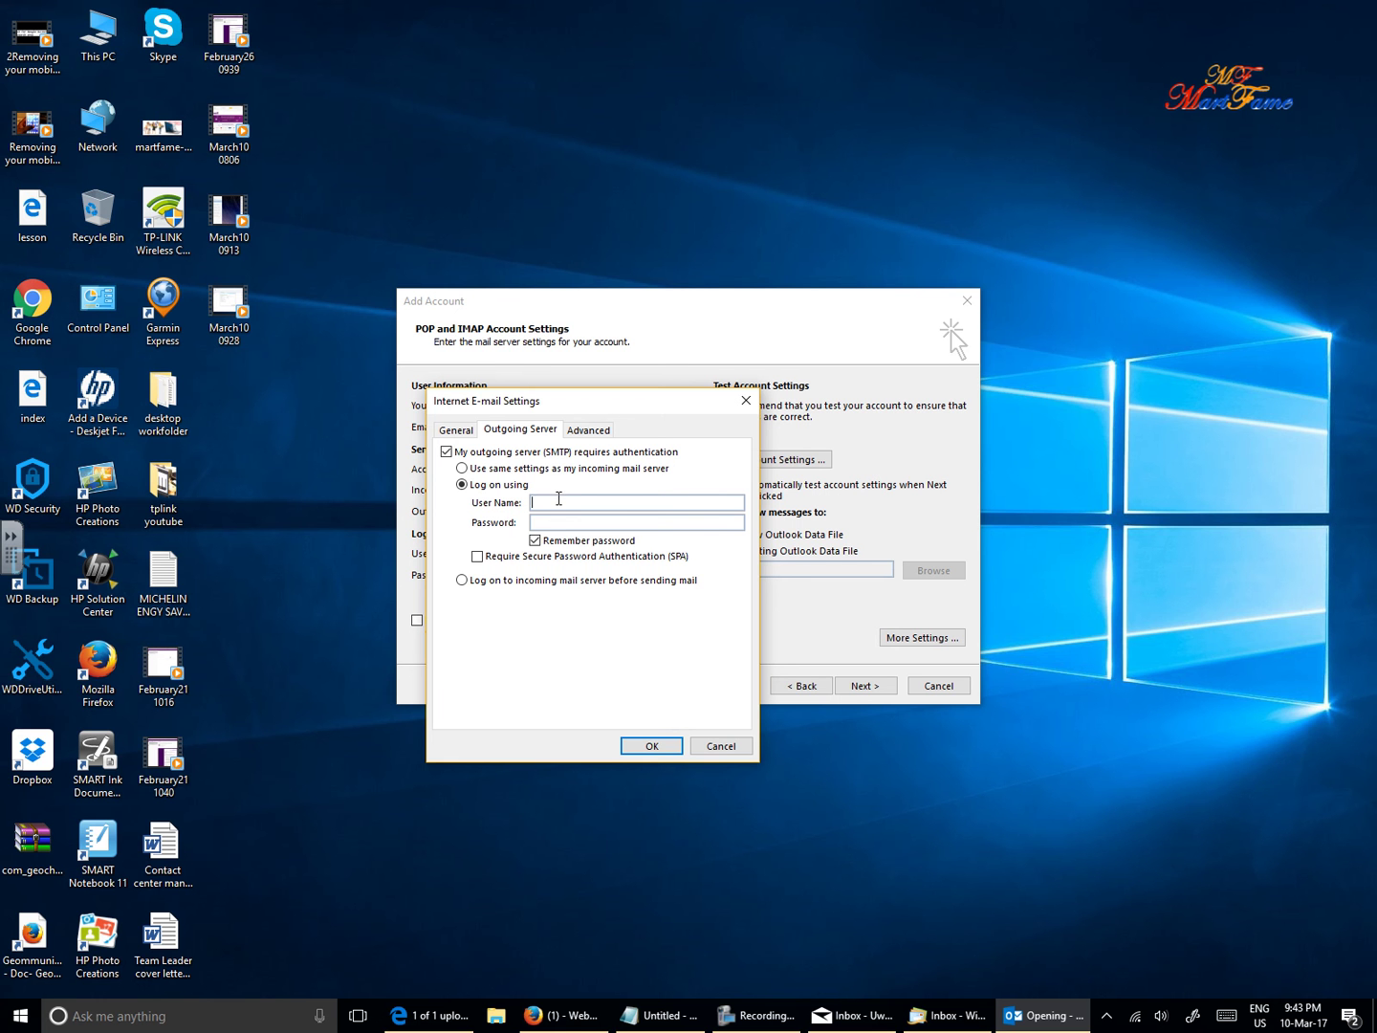
pyautogui.click(559, 498)
# - Run the account settings test until it passes, then finish adding the mail account
pyautogui.click(646, 744)
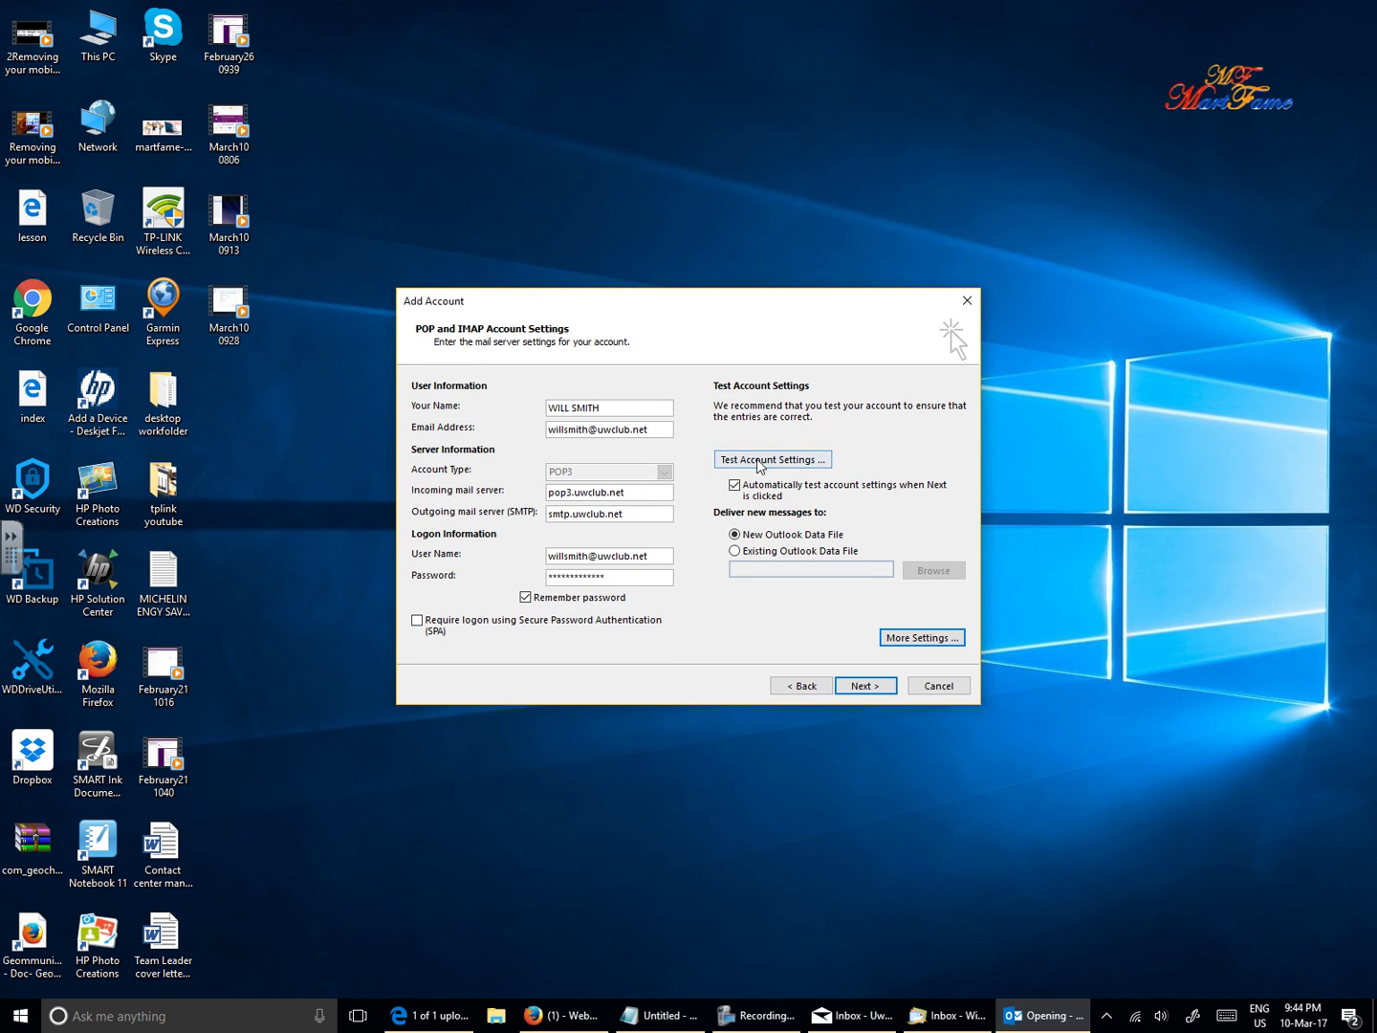
pyautogui.click(771, 461)
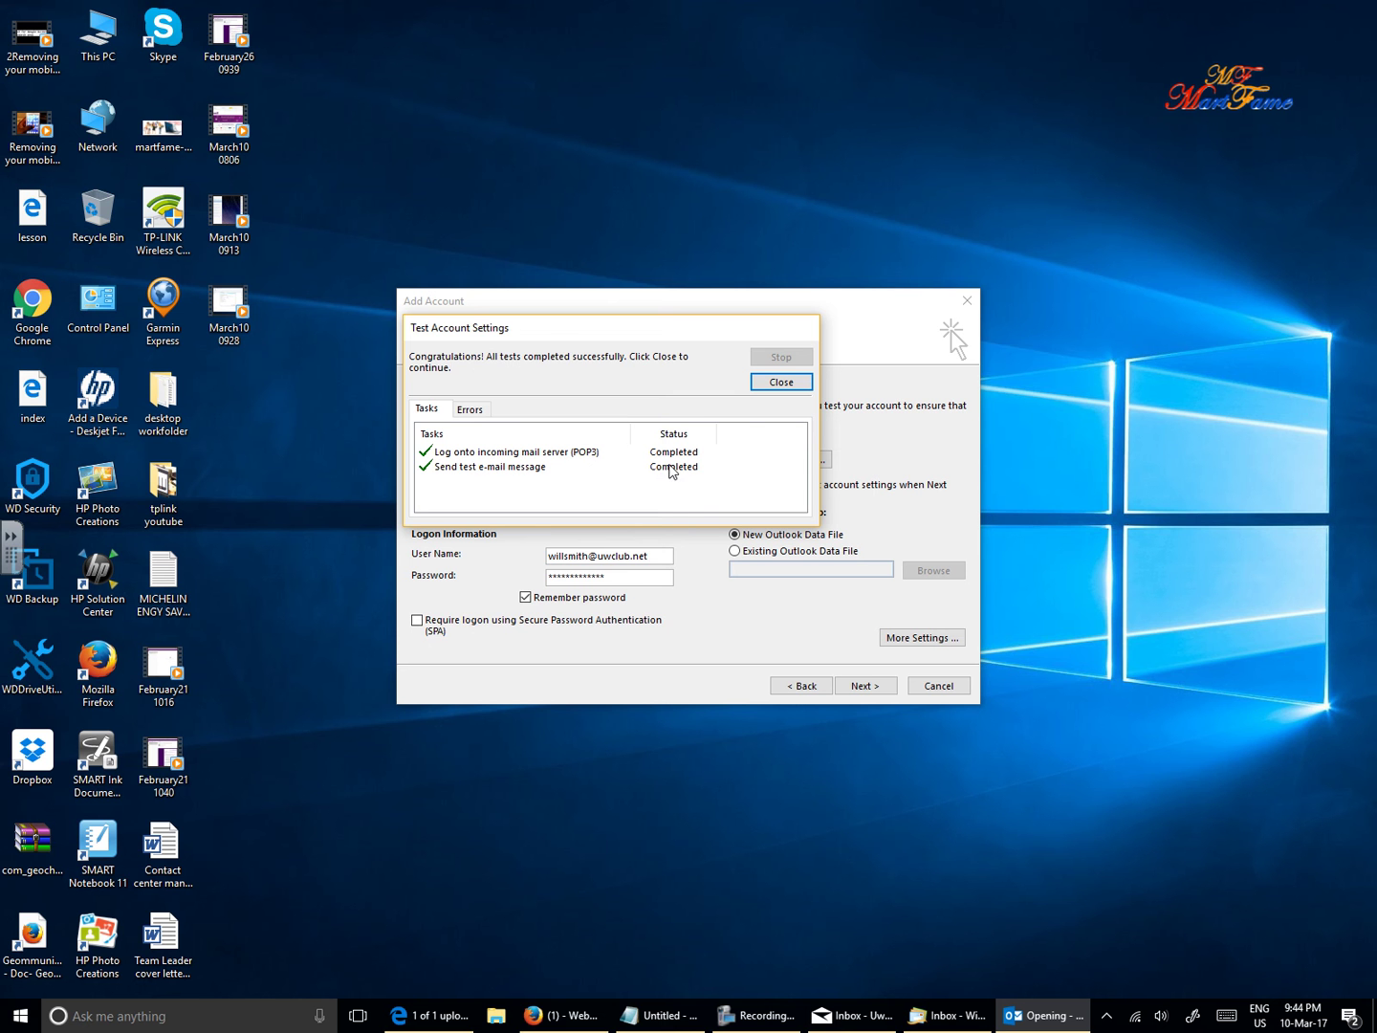
pyautogui.click(783, 383)
pyautogui.click(869, 684)
pyautogui.click(782, 382)
pyautogui.click(866, 684)
pyautogui.click(870, 689)
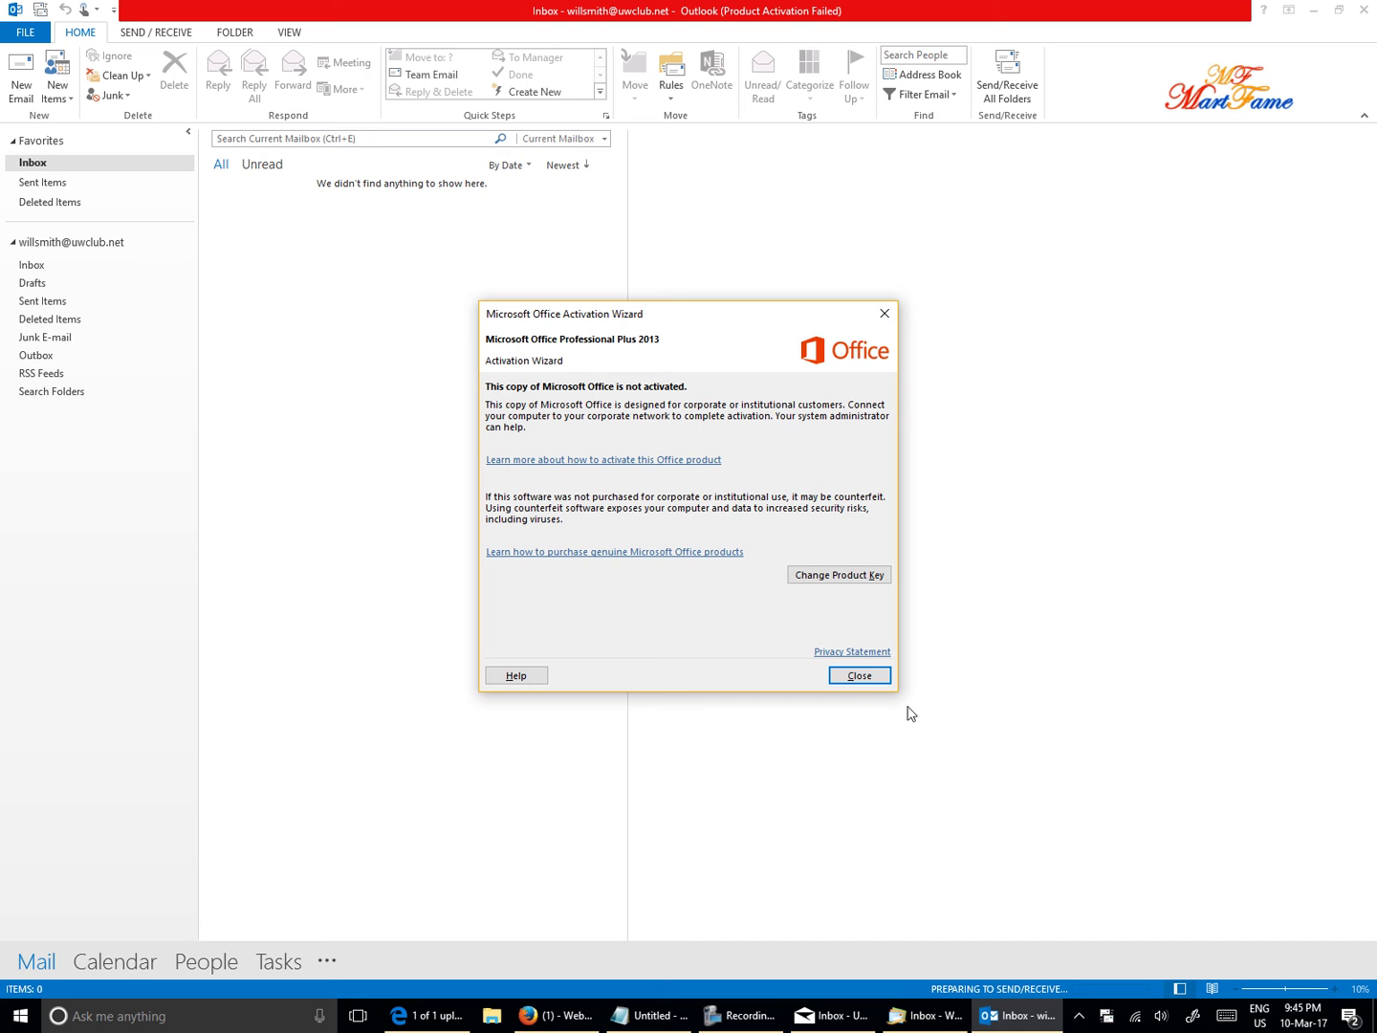
# - Close the Microsoft Office Activation Wizard dialog
pyautogui.click(880, 684)
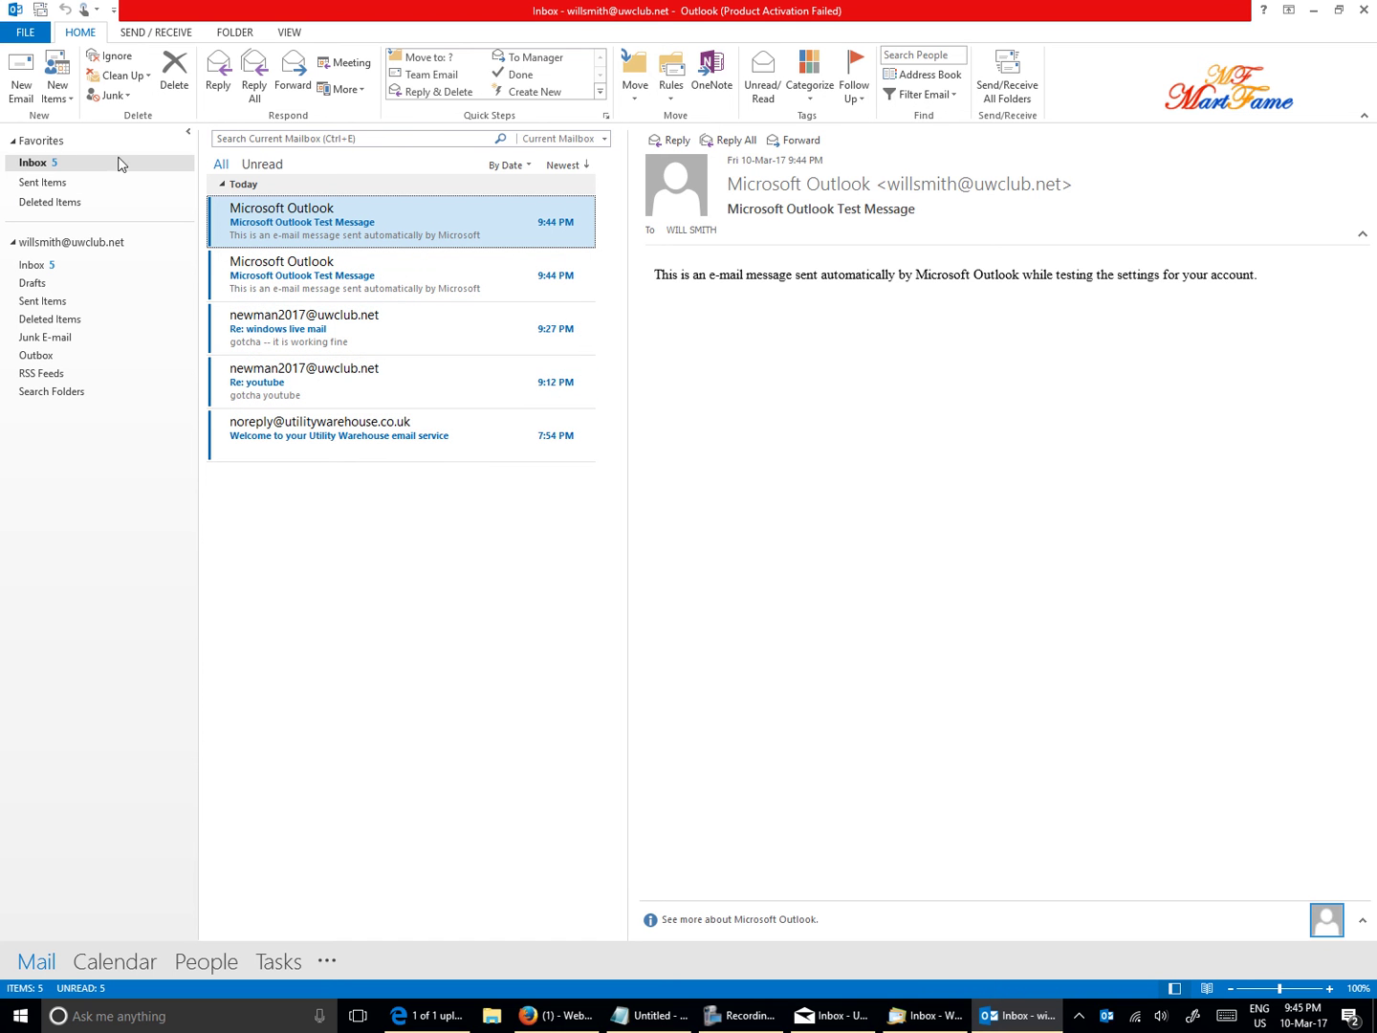
# - Send an email to the webmail address with subject 'outlook testing' and body 'youtube'
pyautogui.click(22, 80)
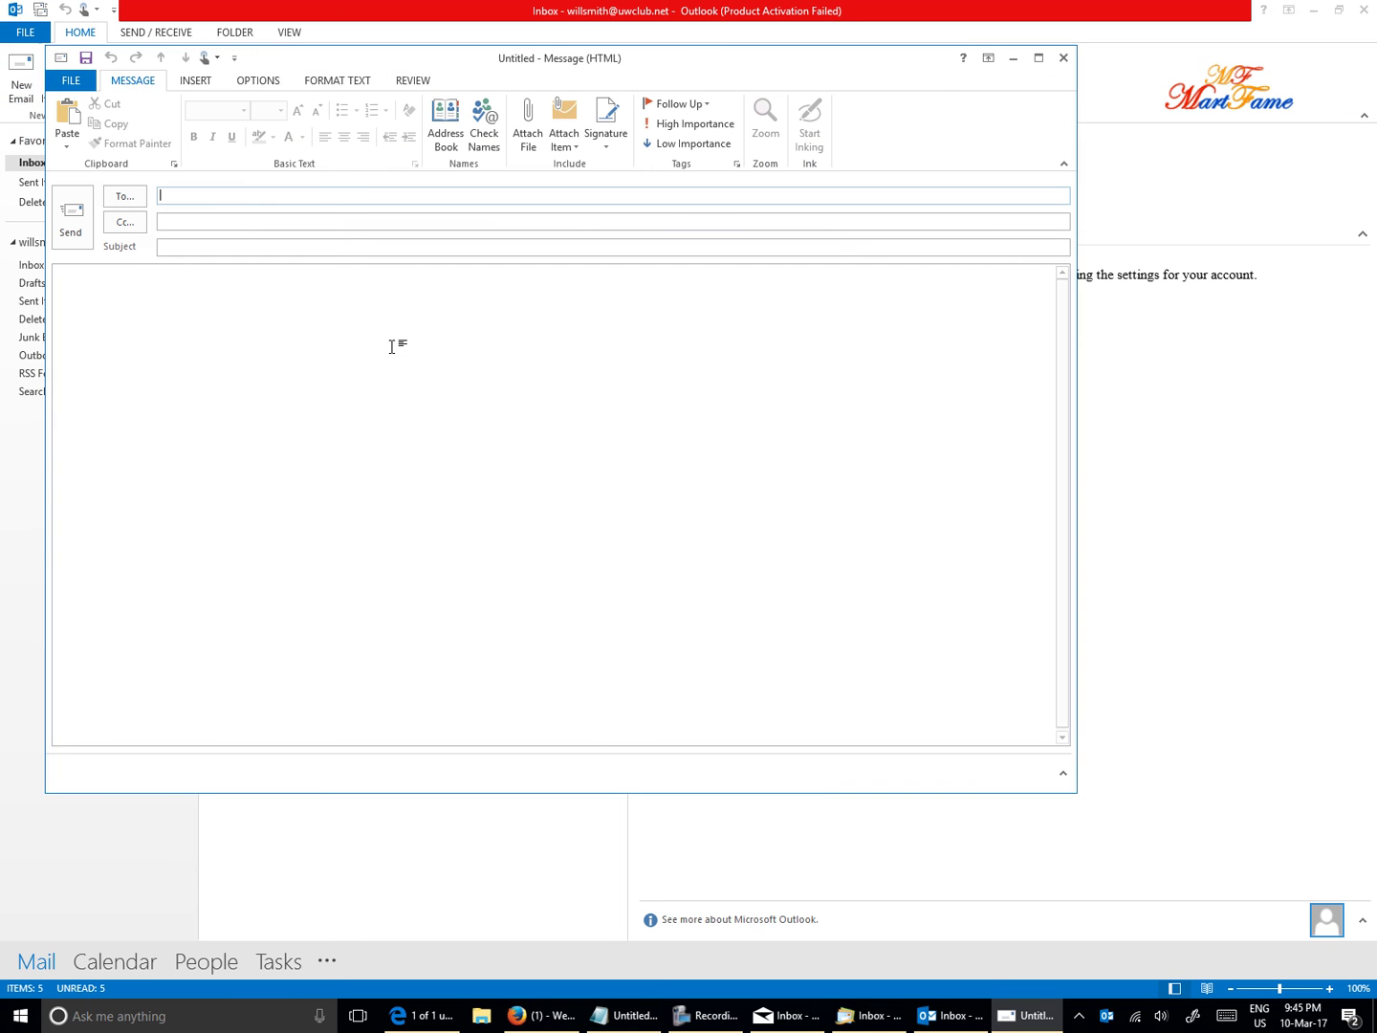
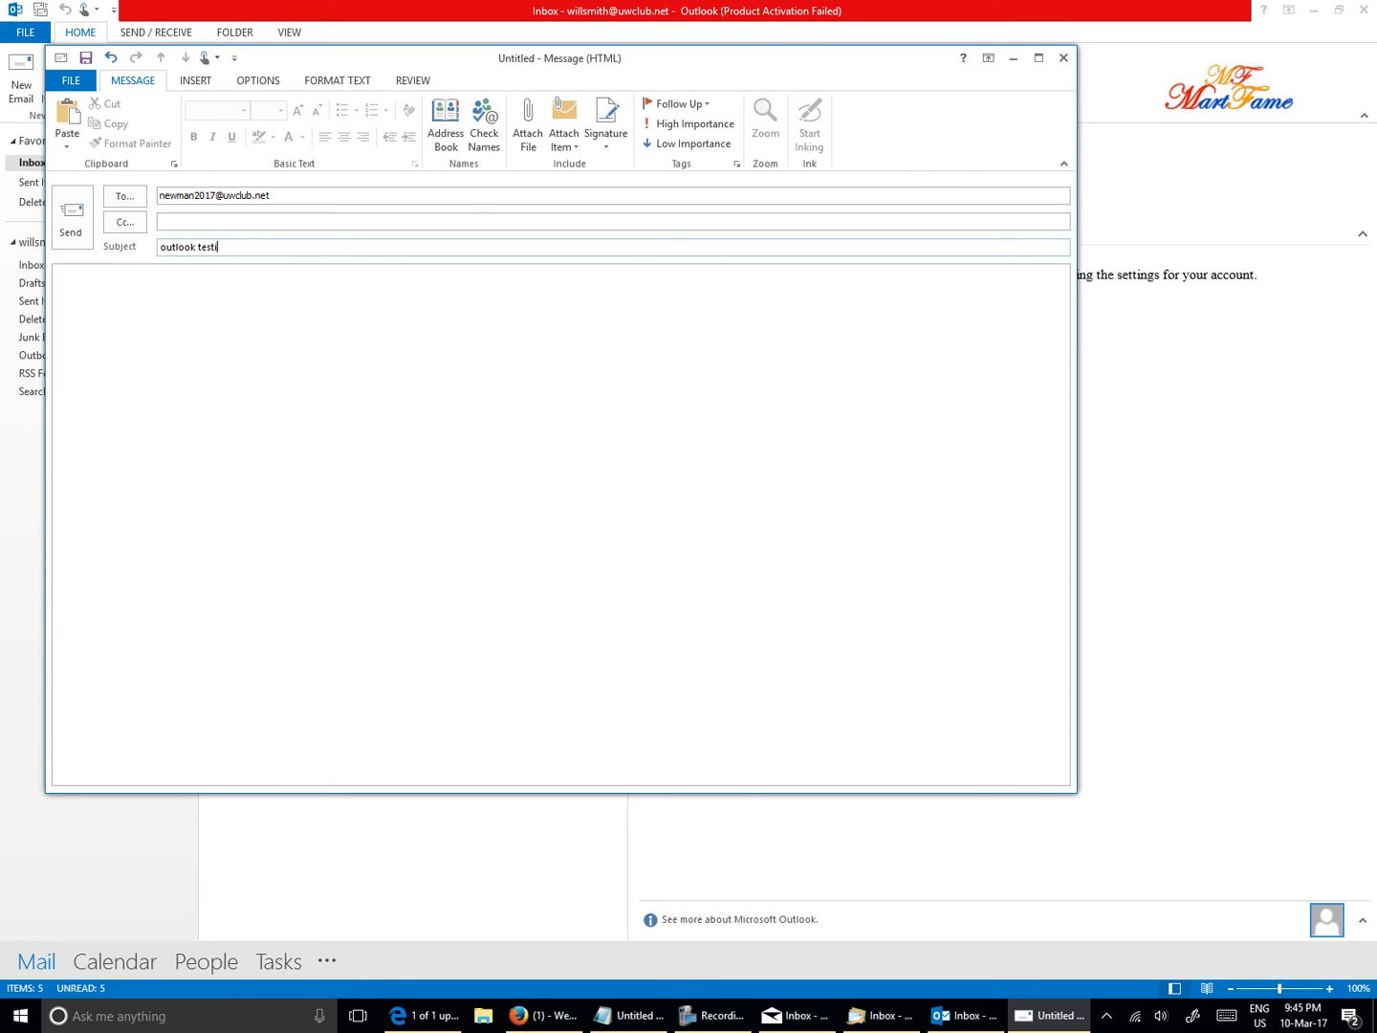
pyautogui.click(268, 332)
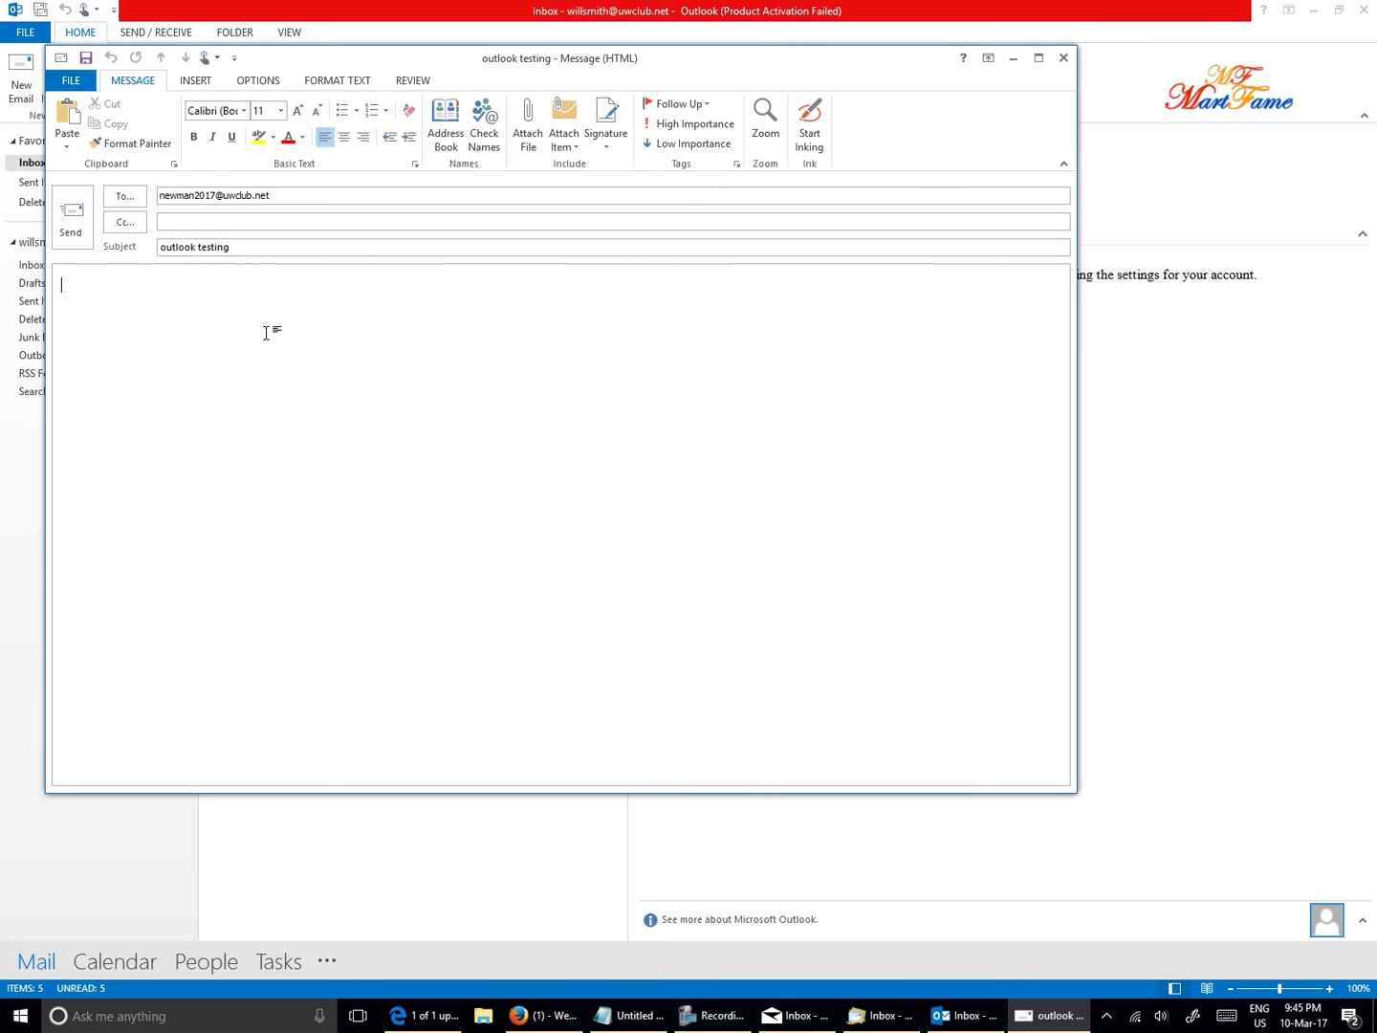
pyautogui.write('youtube')
pyautogui.click(73, 220)
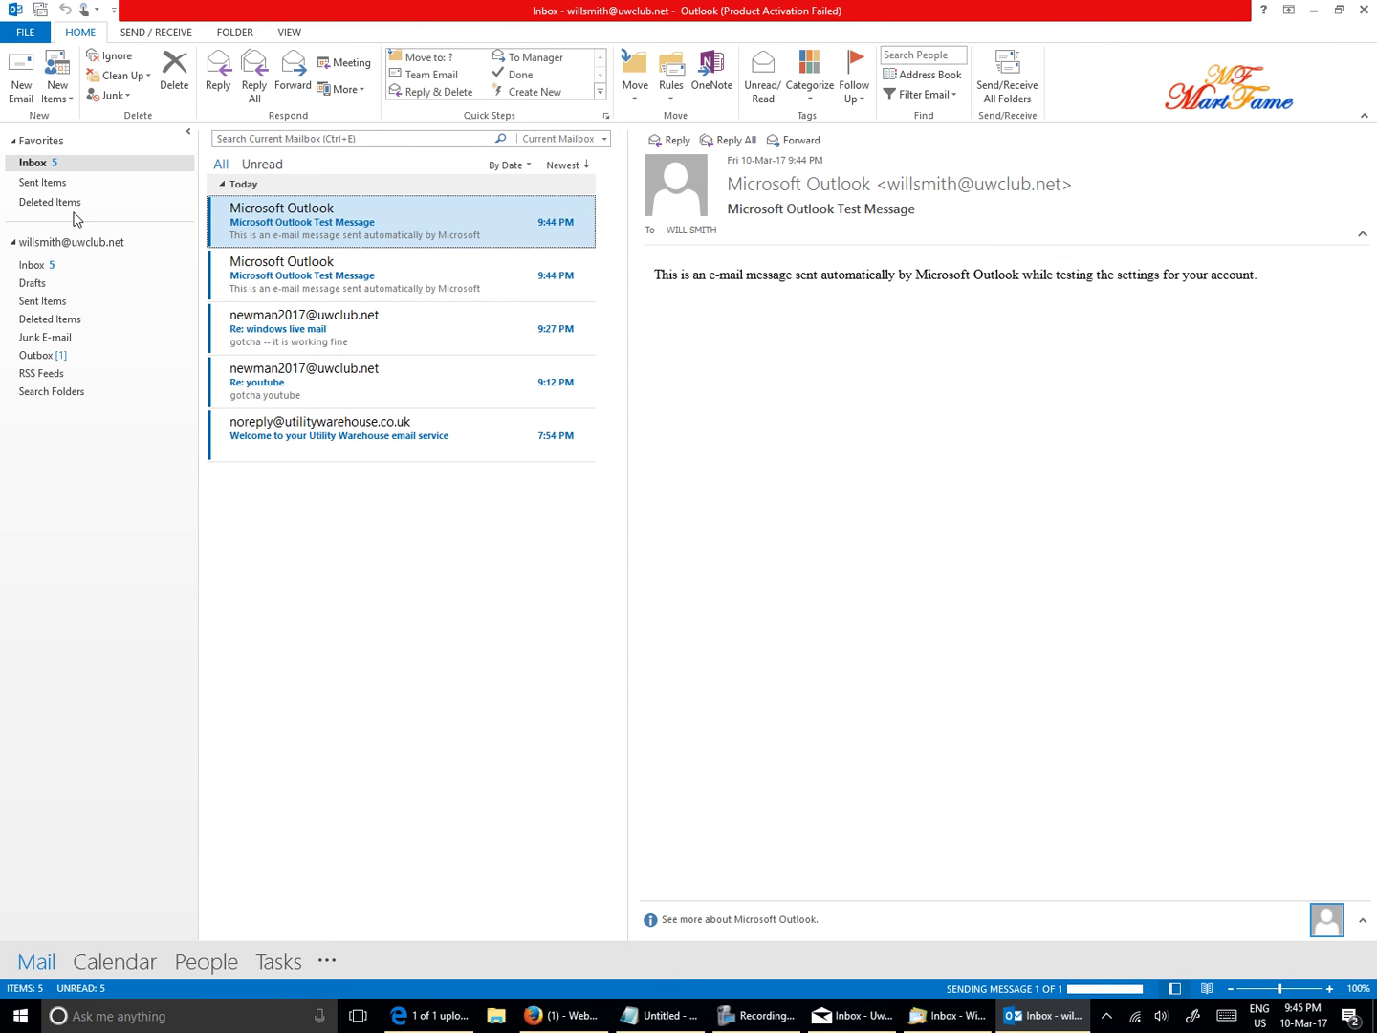
# - In Firefox webmail, refresh the inbox, open 'outlook testing' and start a reply
pyautogui.click(565, 1017)
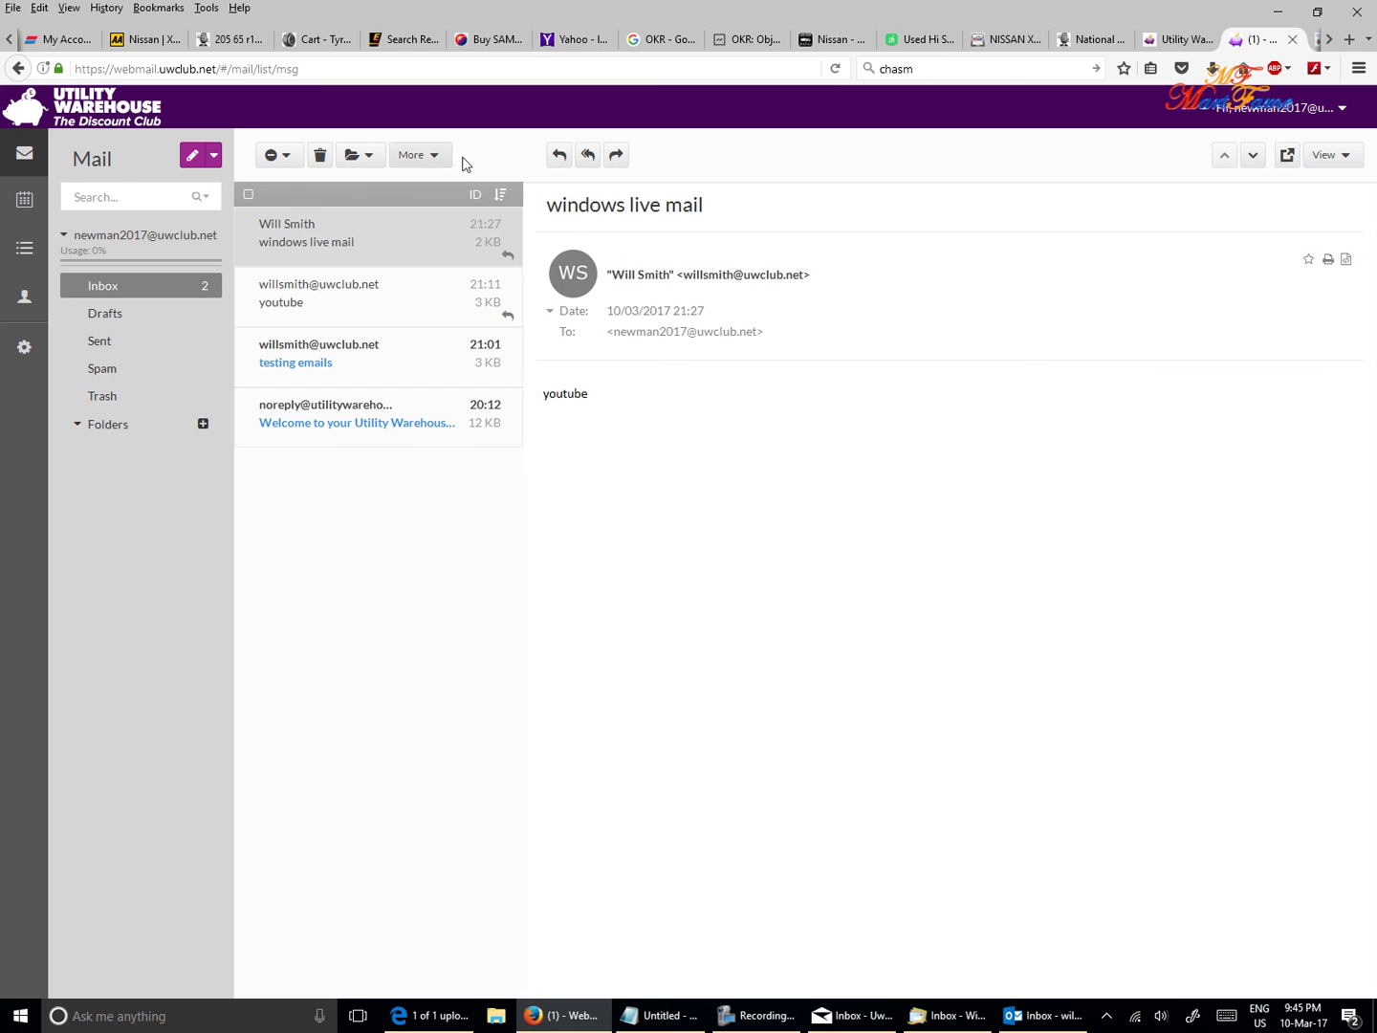
pyautogui.click(160, 290)
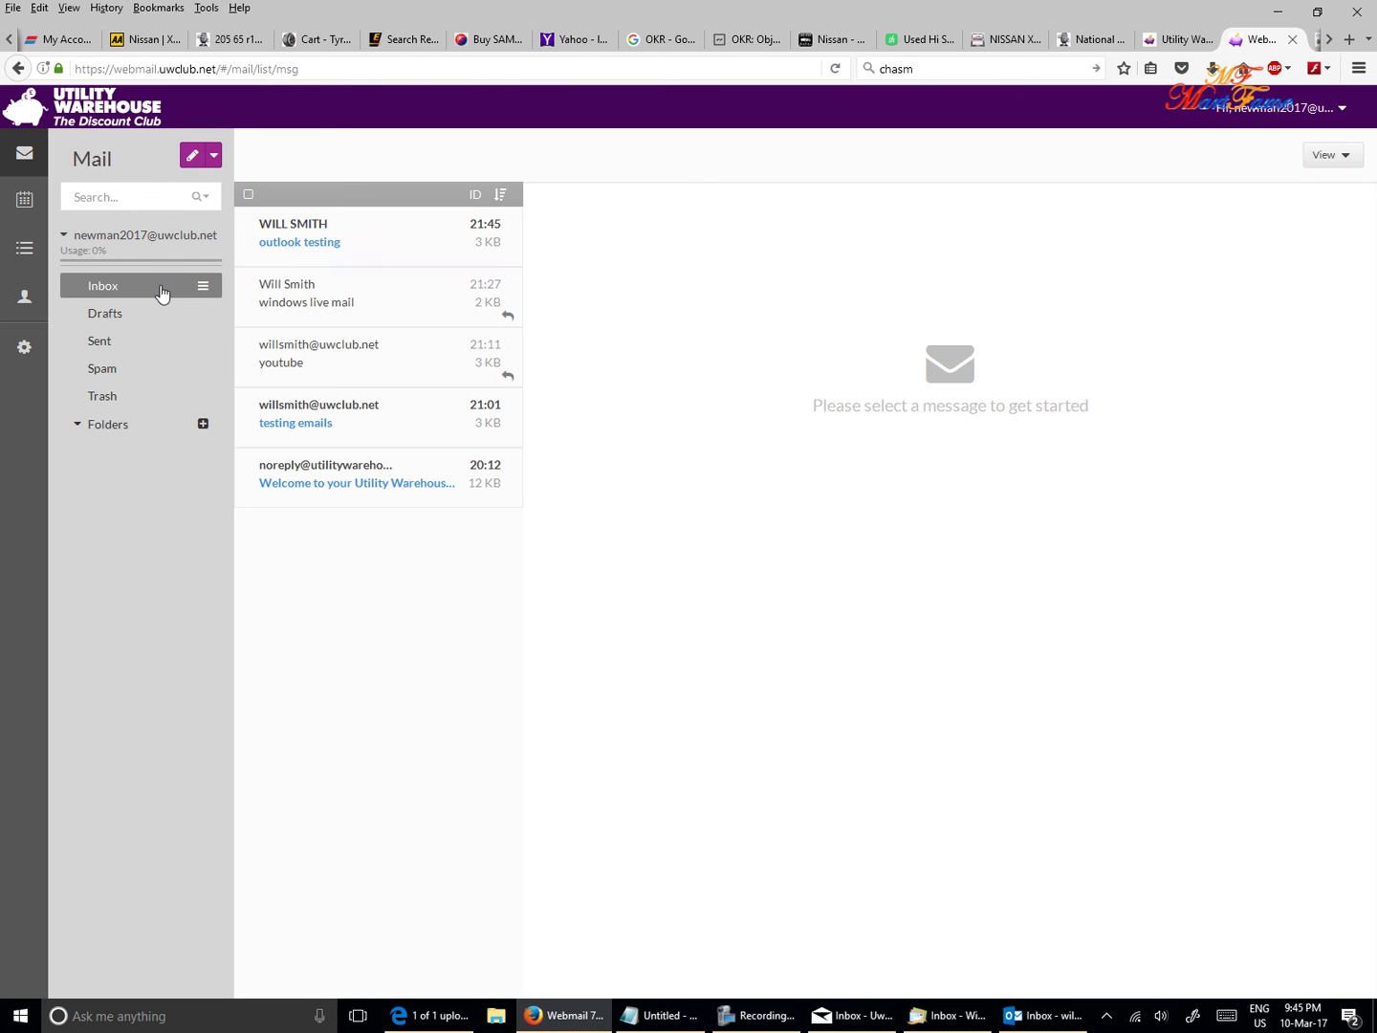
pyautogui.click(341, 247)
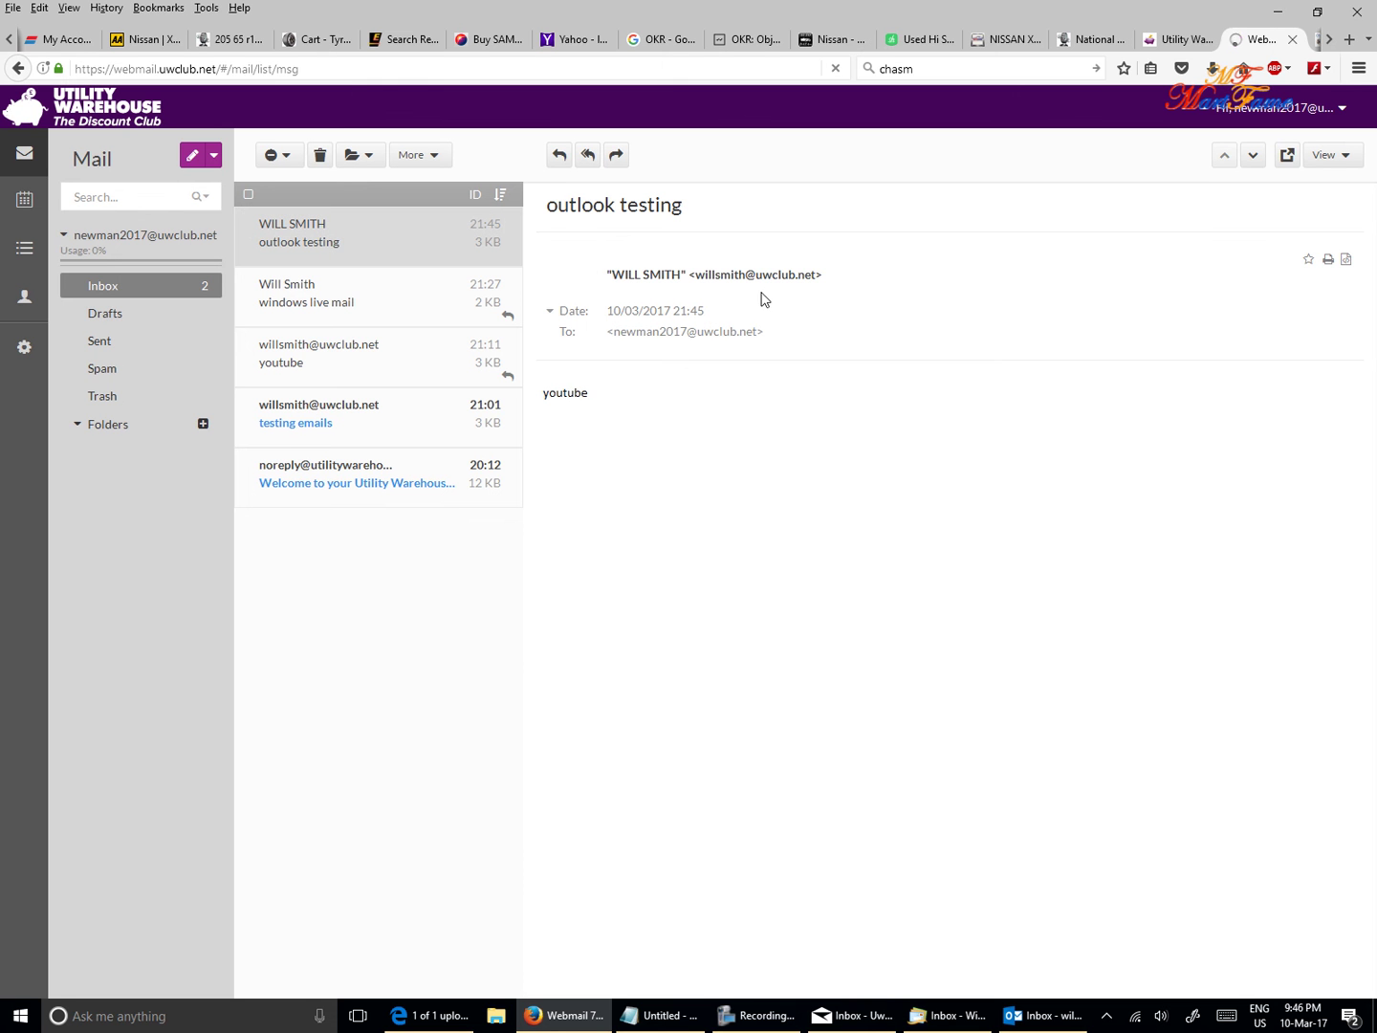
pyautogui.click(560, 155)
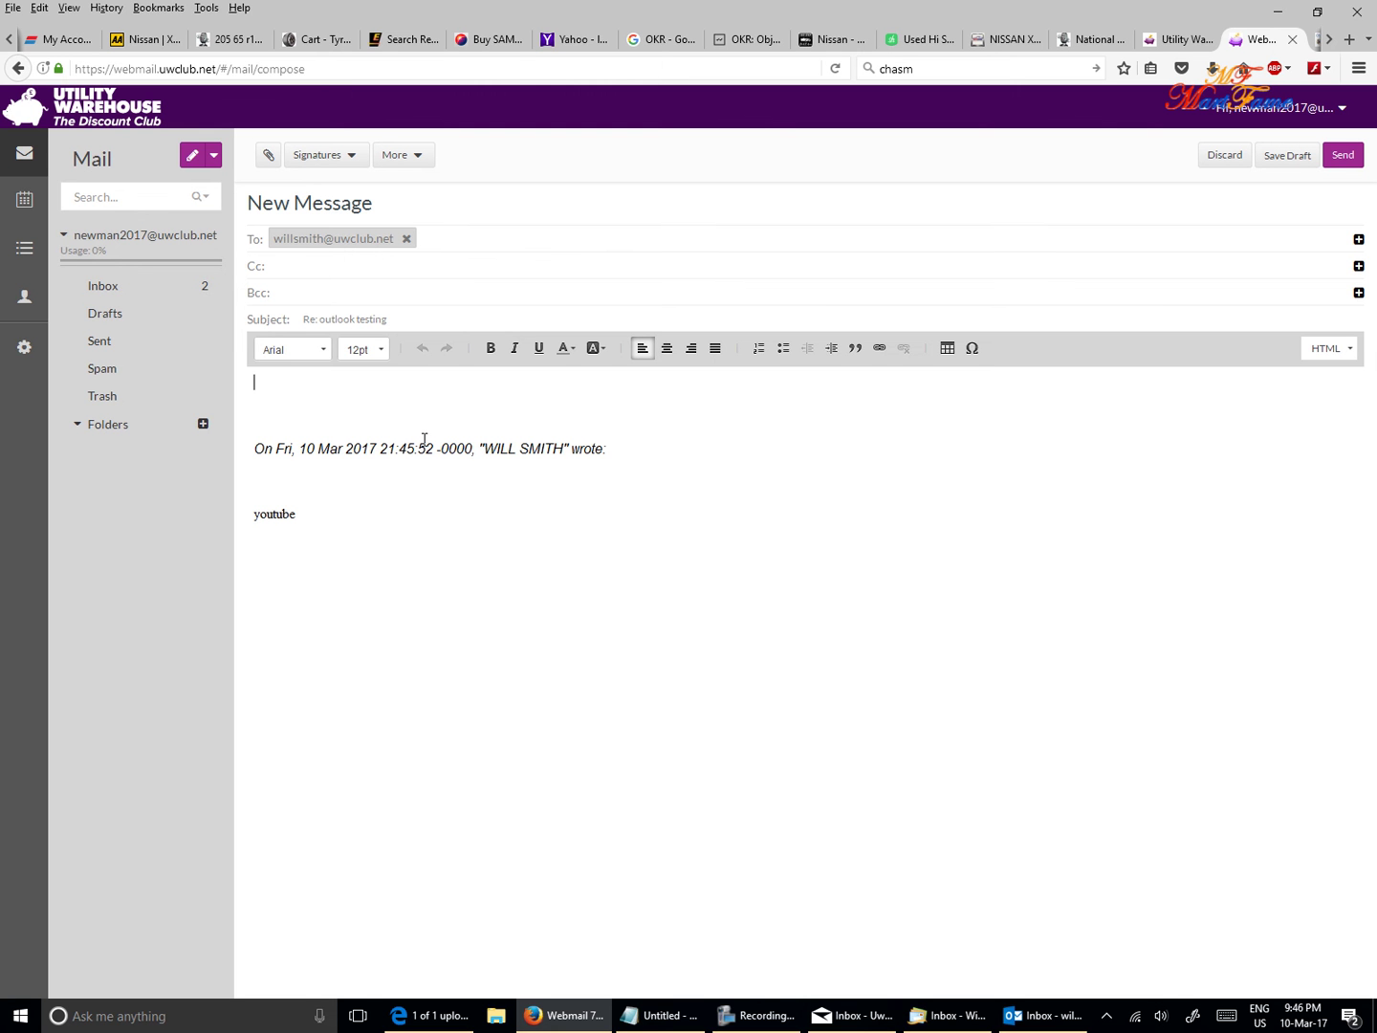
# - Send the webmail reply 'gotcha -- it is working great' and return to Outlook
pyautogui.write('gotch')
pyautogui.write('a -- it is working great')
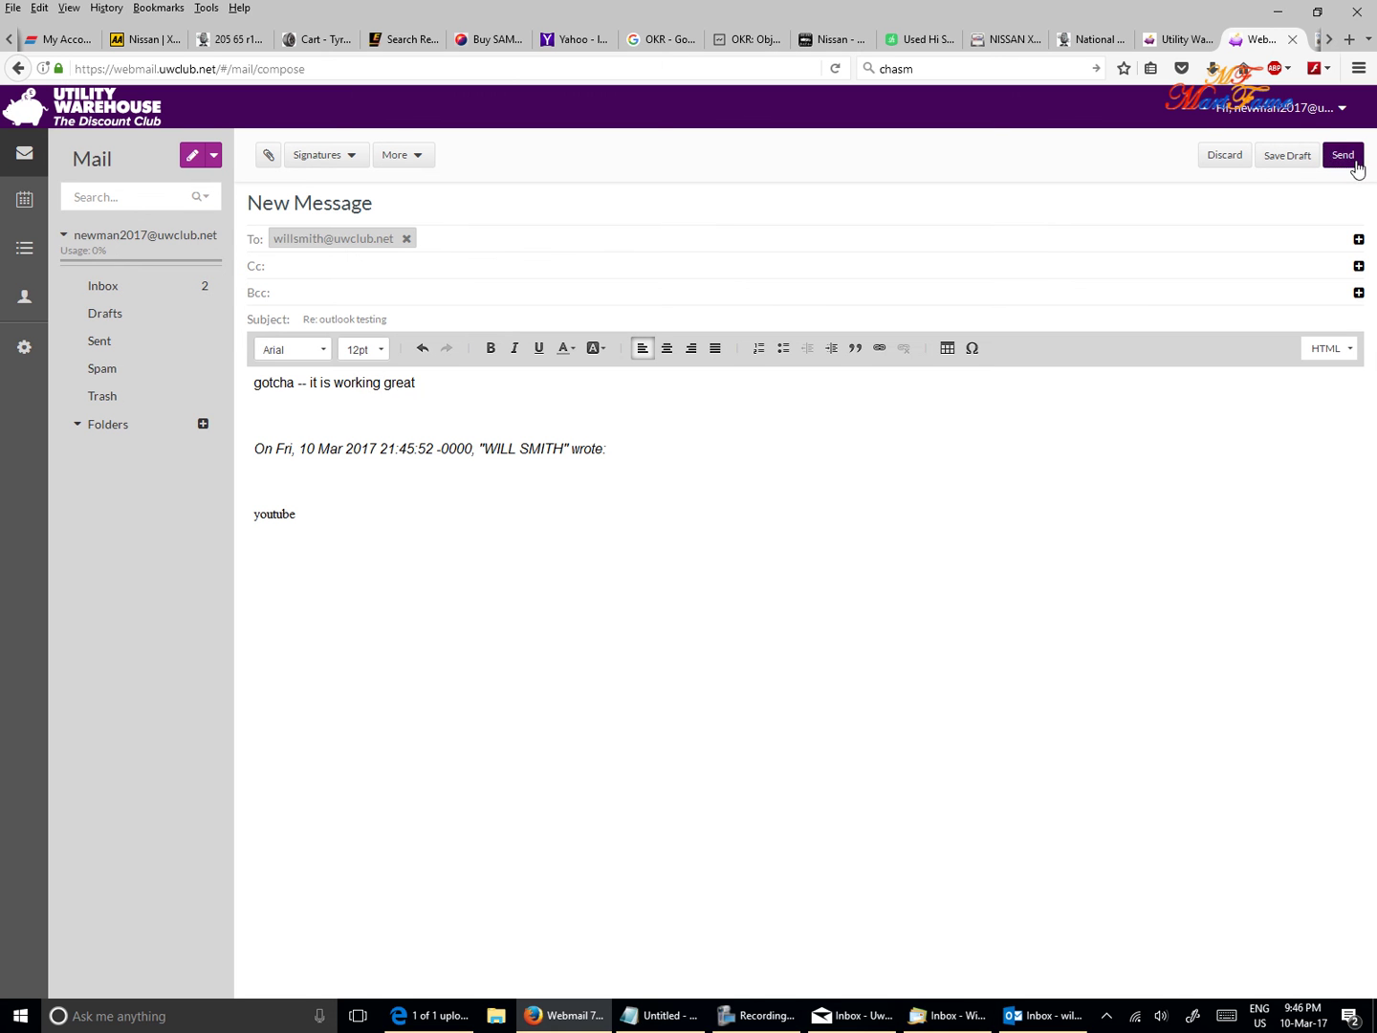
pyautogui.click(1356, 161)
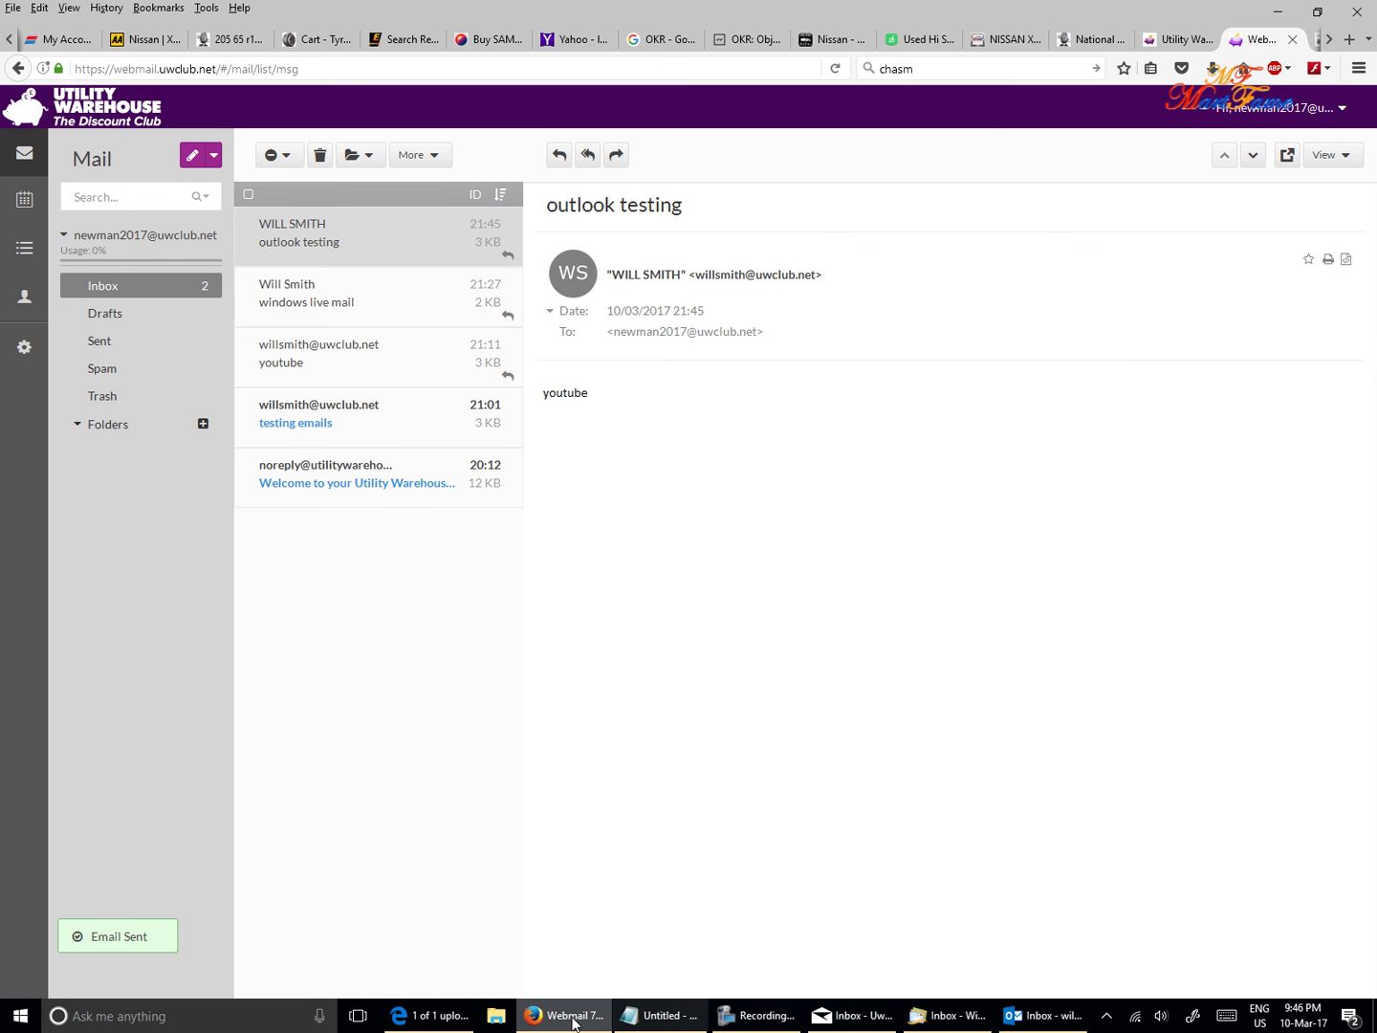
pyautogui.click(1029, 1022)
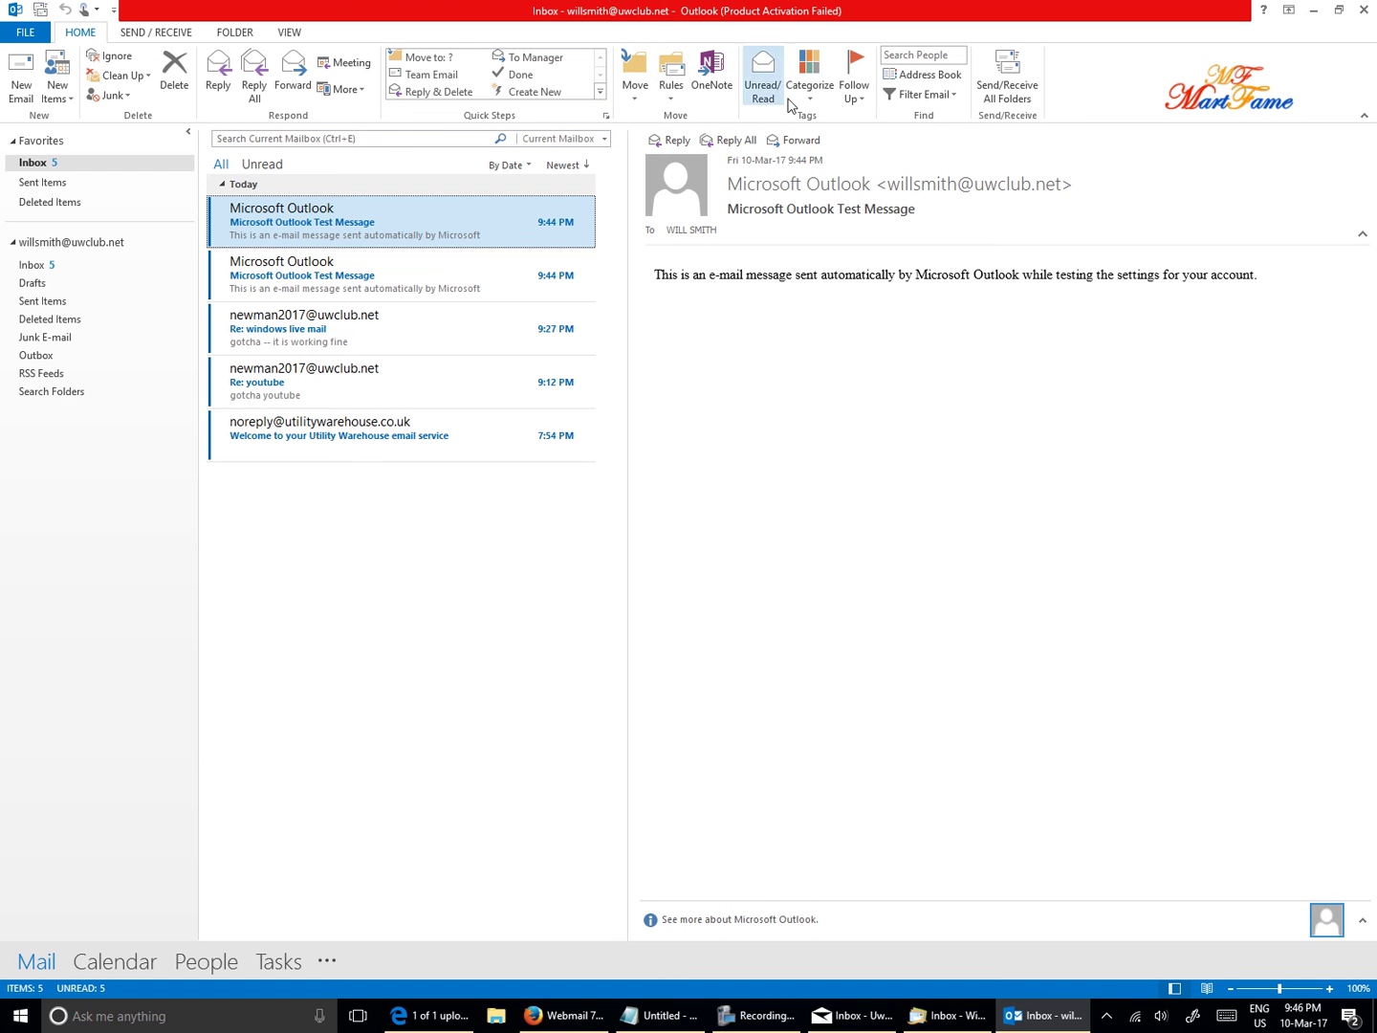
# - Run Send/Receive All Folders and open the new 'Re: outlook testing' reply in the Inbox
pyautogui.click(1021, 79)
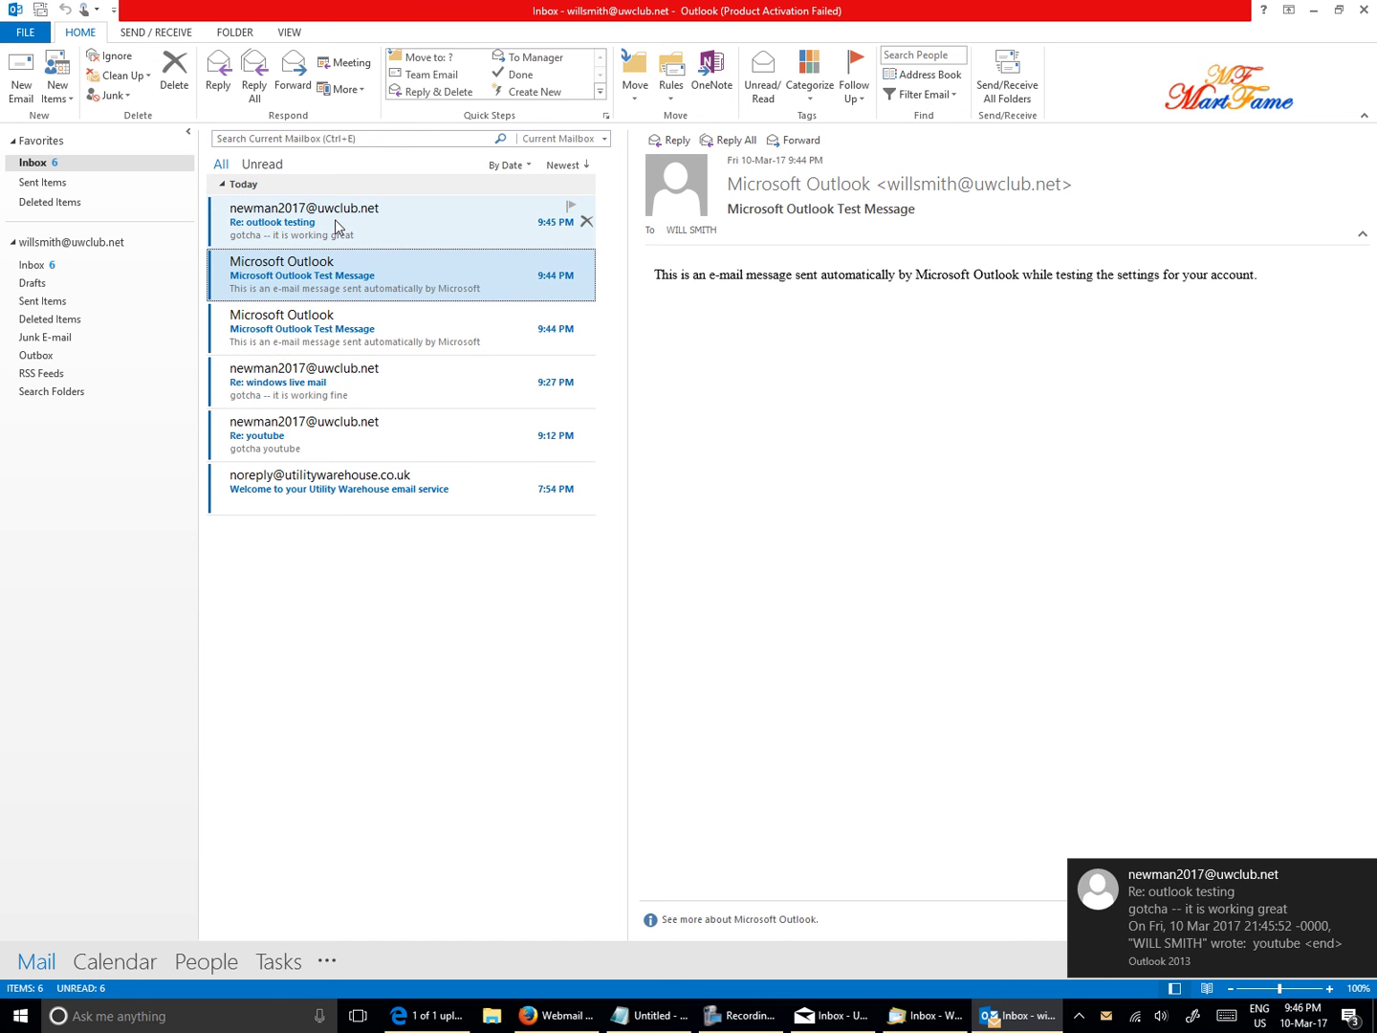
pyautogui.click(333, 221)
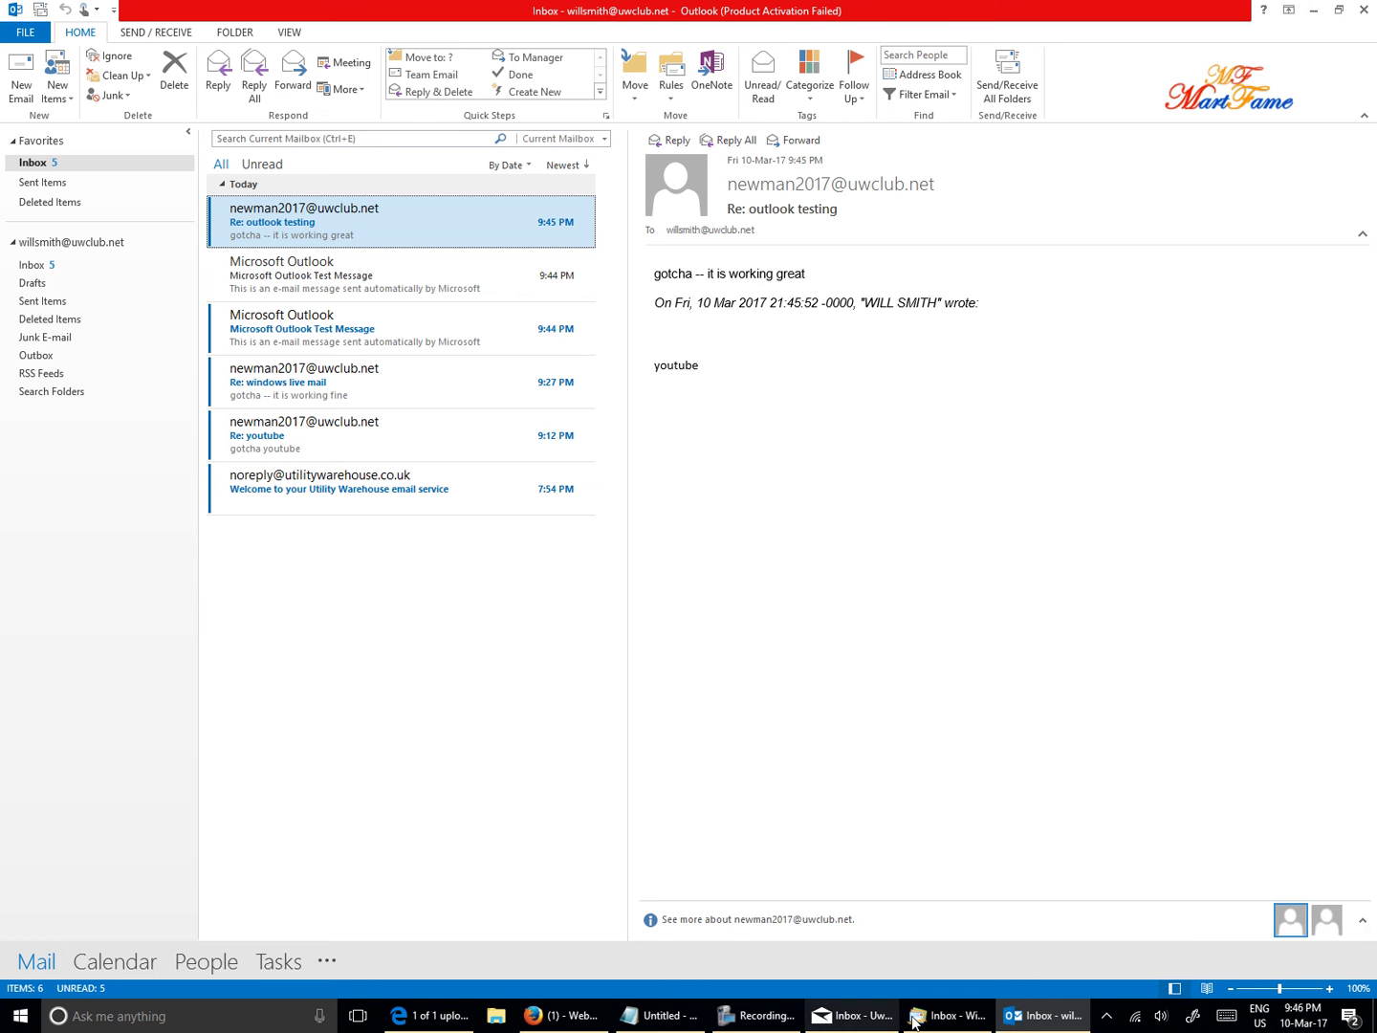
pyautogui.click(731, 1019)
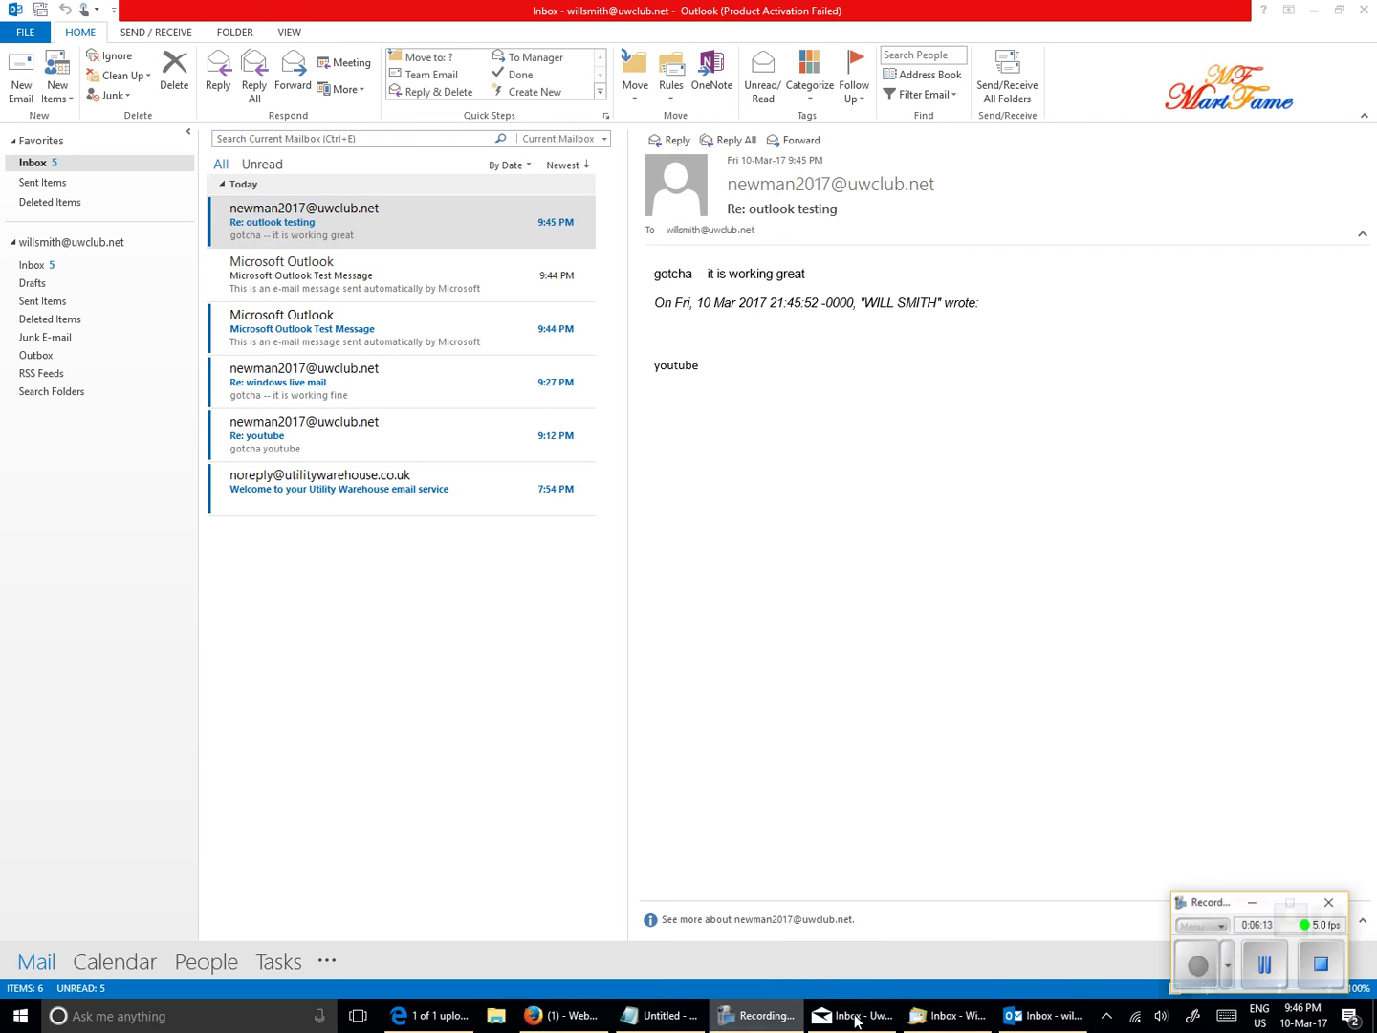